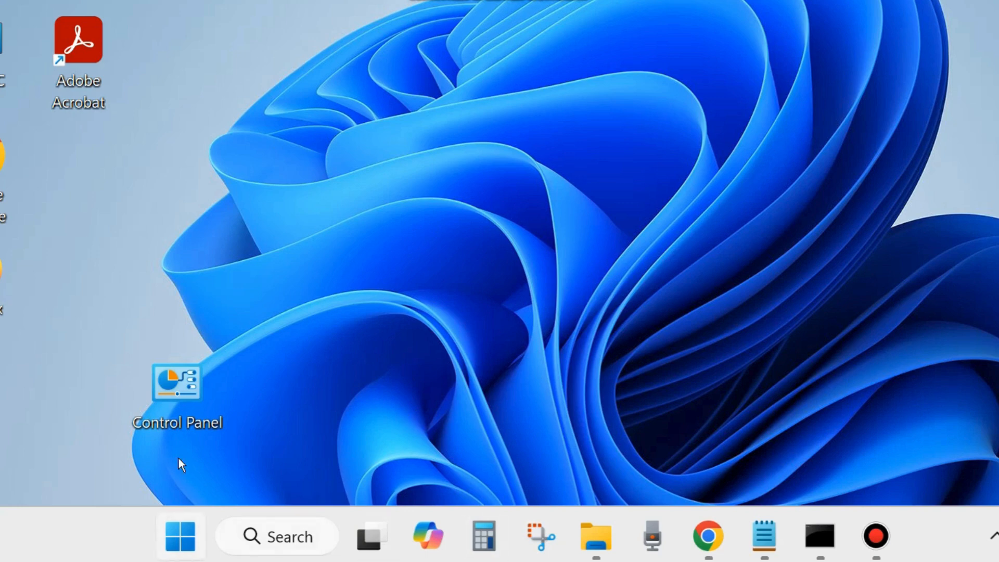
Step: Open the list of apps allowed through Windows Defender Firewall from Control Panel and unlock its settings for changes
{"action": "double_click", "coordinate": [171, 388]}
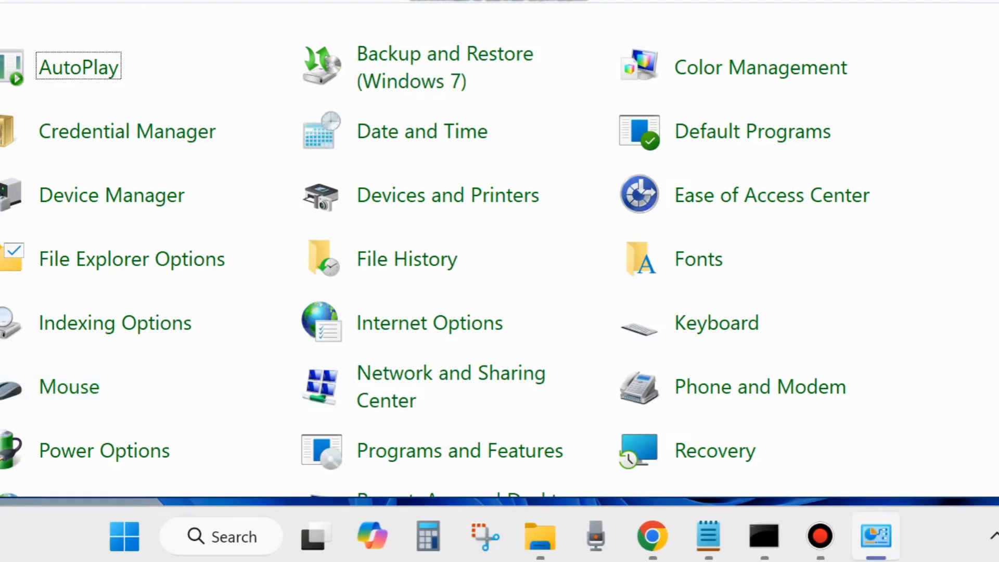
{"action": "scroll", "coordinate": [401, 325], "scroll_direction": "down", "scroll_amount": 5}
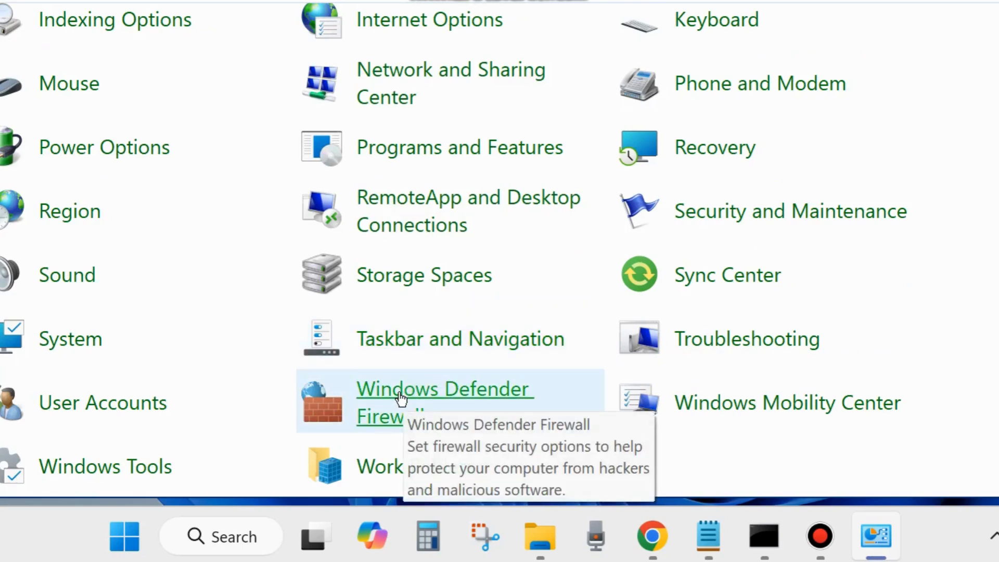
{"action": "left_click", "coordinate": [400, 398]}
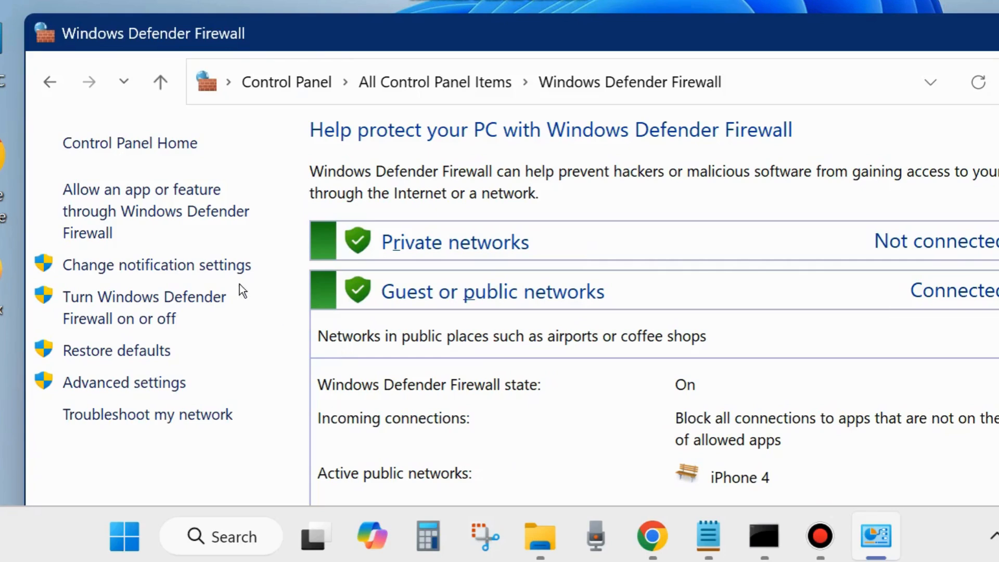
{"action": "left_click", "coordinate": [106, 221]}
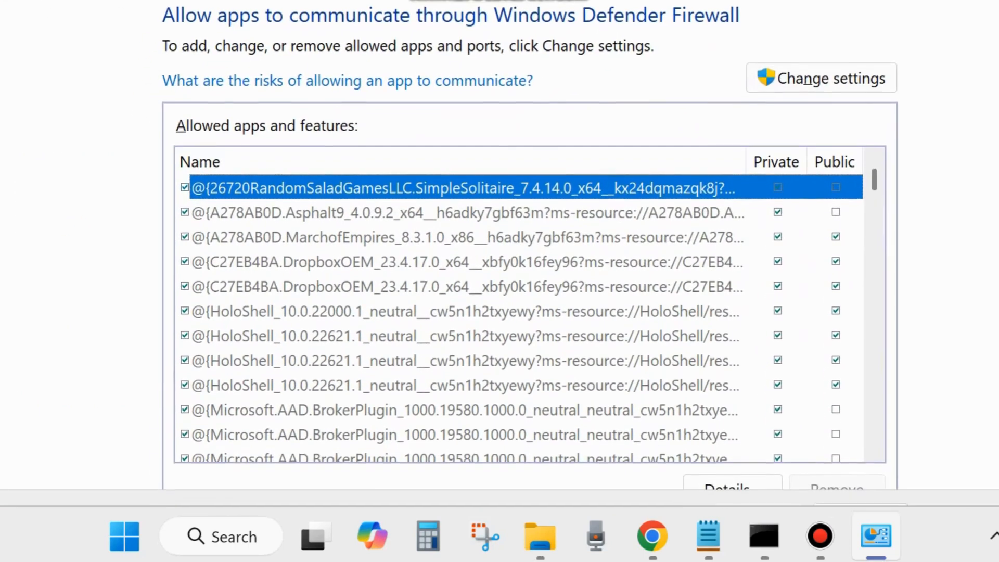
{"action": "left_click_drag", "start_coordinate": [499, 22], "coordinate": [498, 0]}
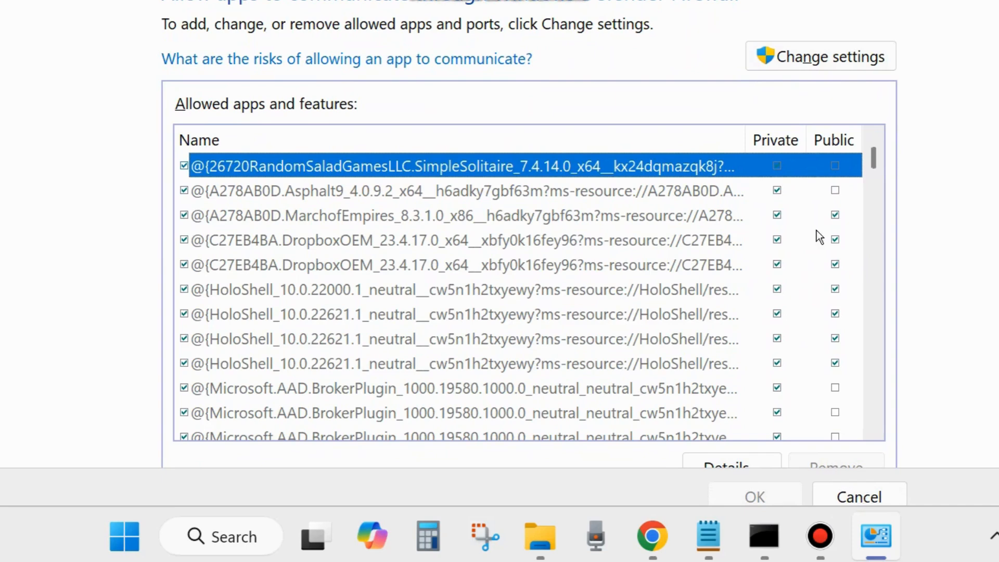
{"action": "left_click", "coordinate": [811, 58]}
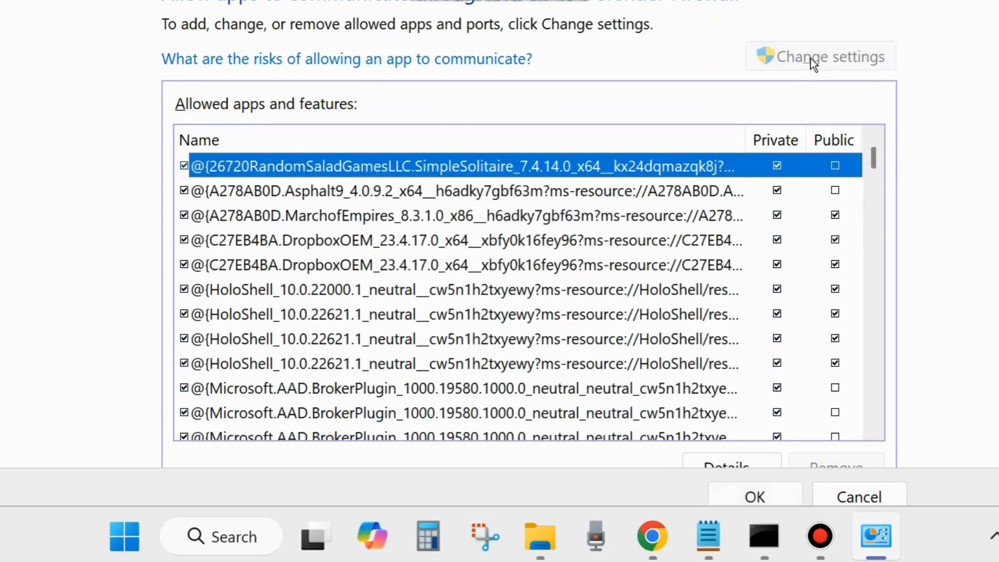
Step: Find and select Google Chrome among the allowed apps, accept the list and close the firewall window
{"action": "scroll", "coordinate": [264, 323], "scroll_direction": "down", "scroll_amount": 12}
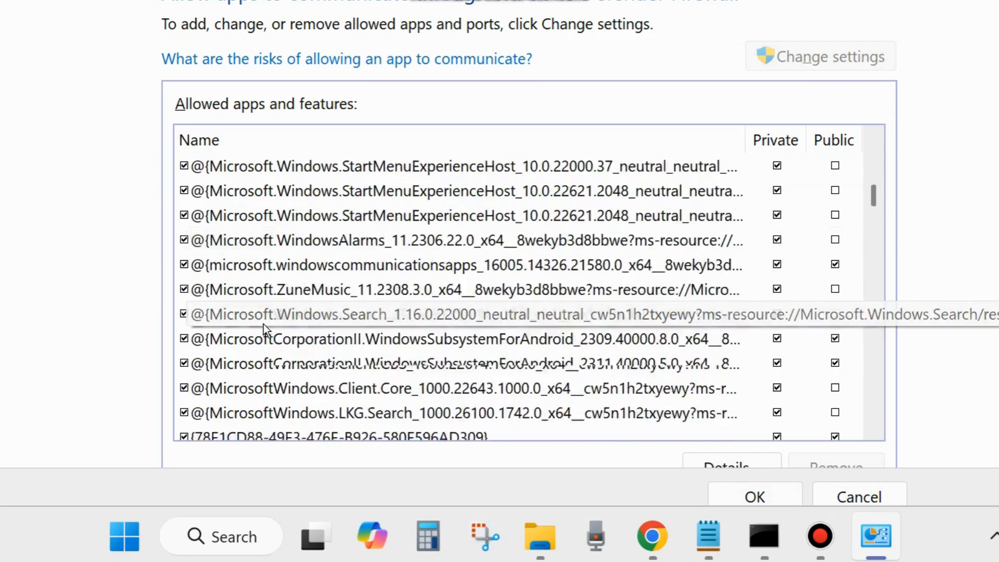
{"action": "scroll", "coordinate": [271, 329], "scroll_direction": "up", "scroll_amount": 2}
{"action": "scroll", "coordinate": [271, 329], "scroll_direction": "down", "scroll_amount": 8}
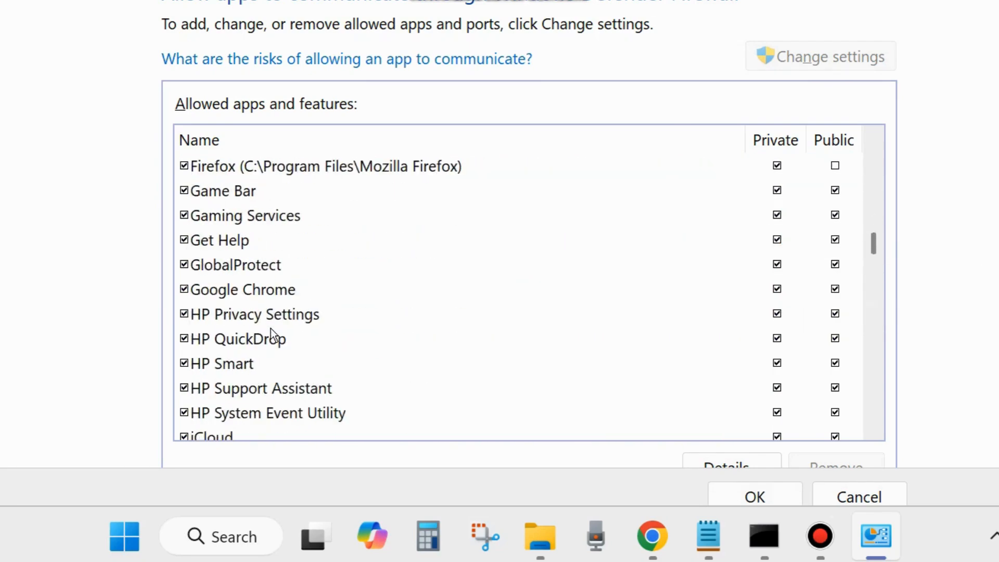
{"action": "scroll", "coordinate": [271, 329], "scroll_direction": "down", "scroll_amount": 1}
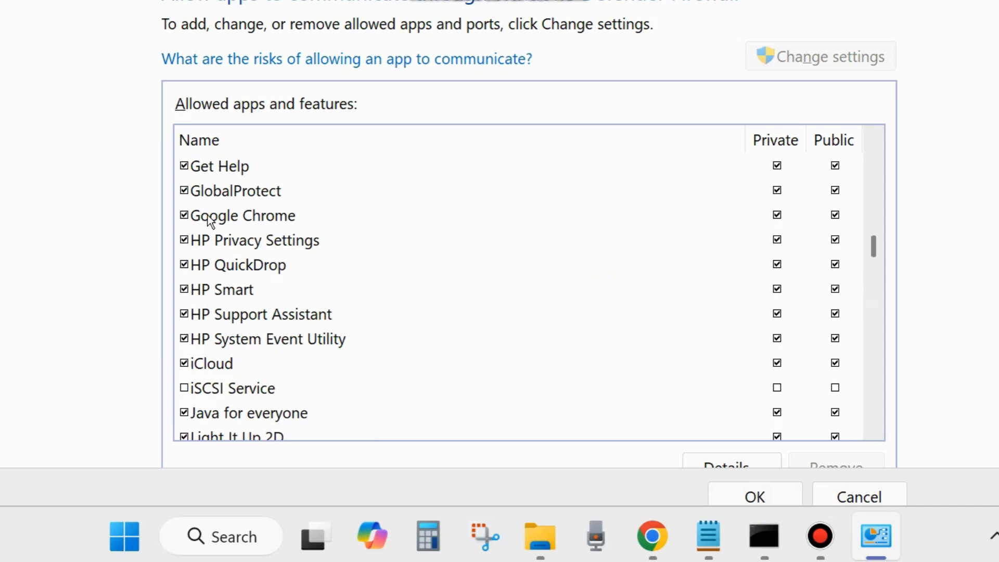
{"action": "left_click", "coordinate": [243, 217]}
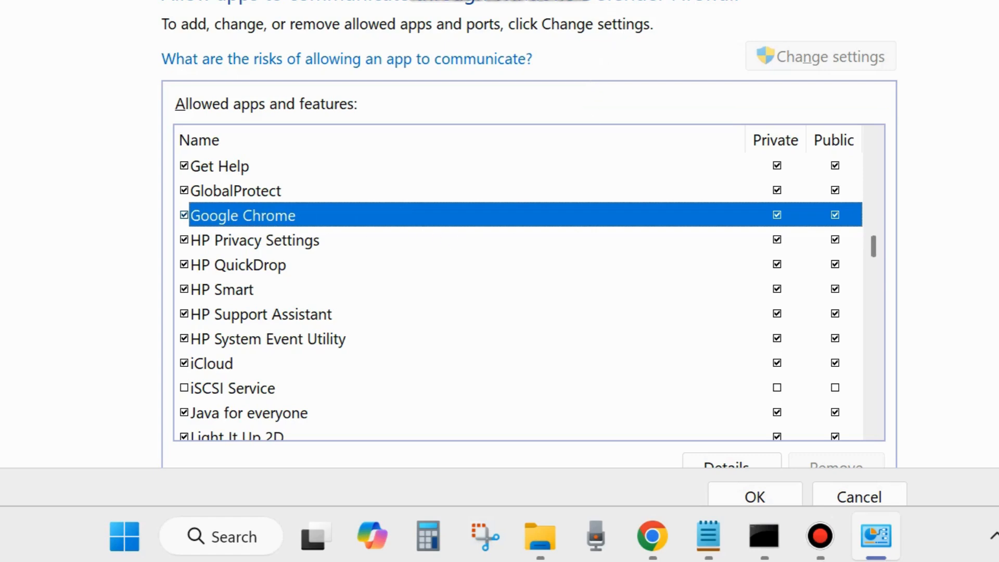
{"action": "left_click_drag", "start_coordinate": [499, 42], "coordinate": [501, 0]}
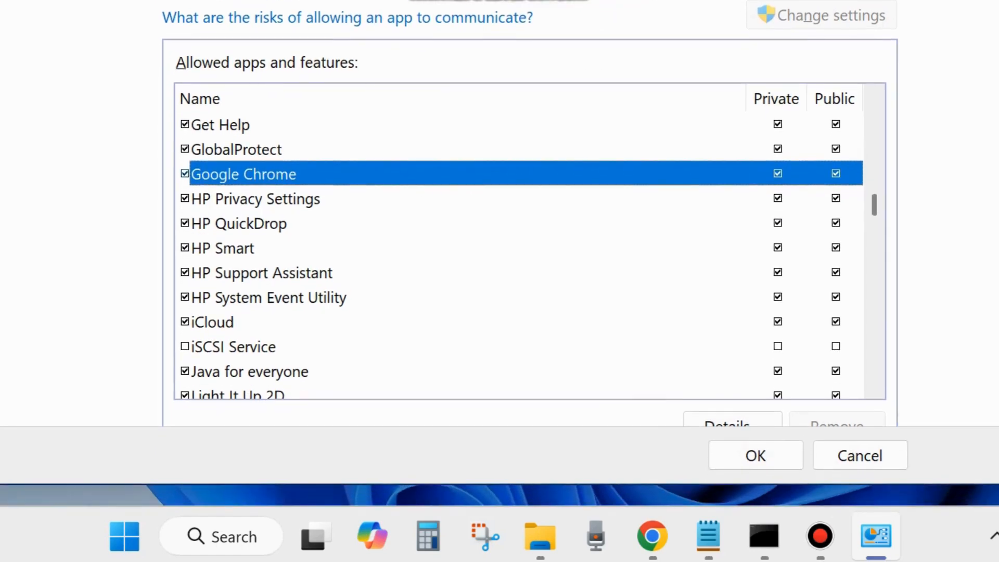
{"action": "left_click", "coordinate": [754, 454]}
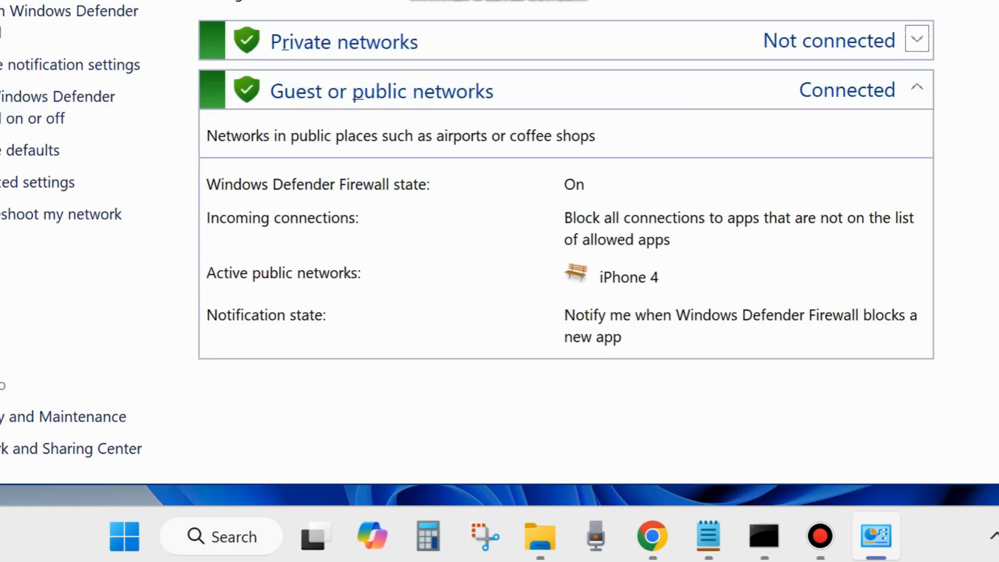
{"action": "key", "text": "alt+F4"}
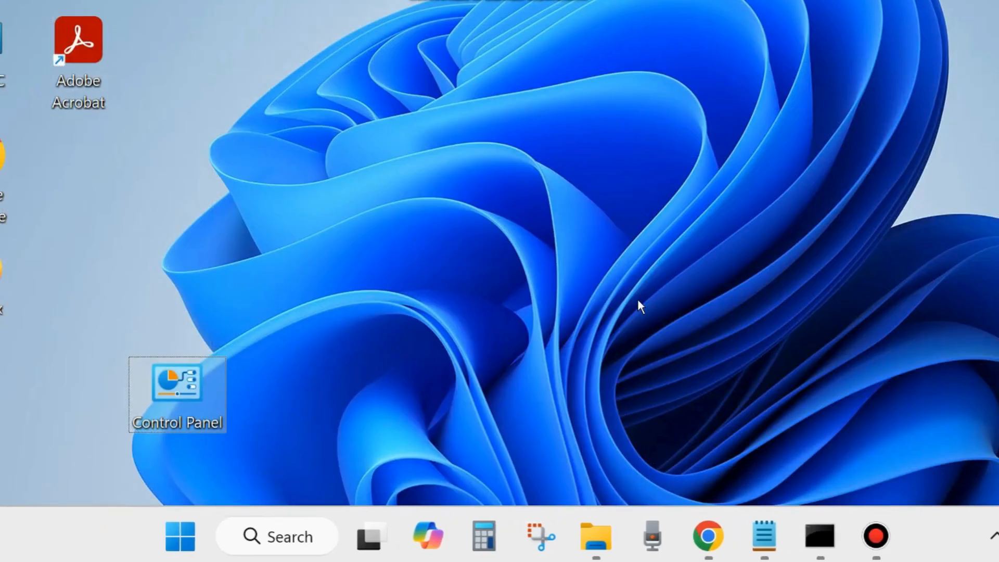
{"action": "left_click", "coordinate": [871, 1]}
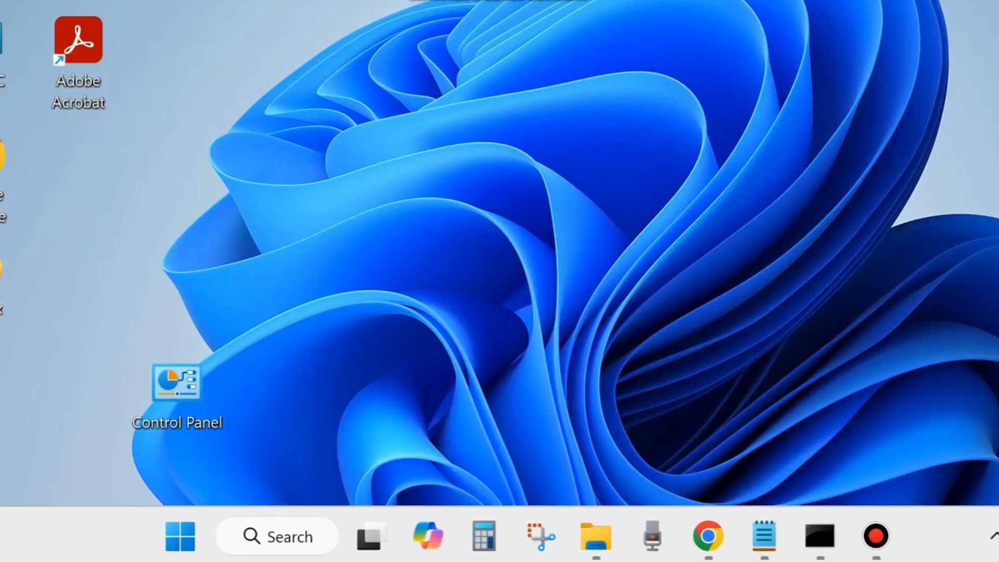
Step: Place the Google Chrome shortcut above Control Panel on the desktop, launch Chrome from it and reposition and enlarge its window
{"action": "left_click_drag", "start_coordinate": [11, 171], "coordinate": [218, 245]}
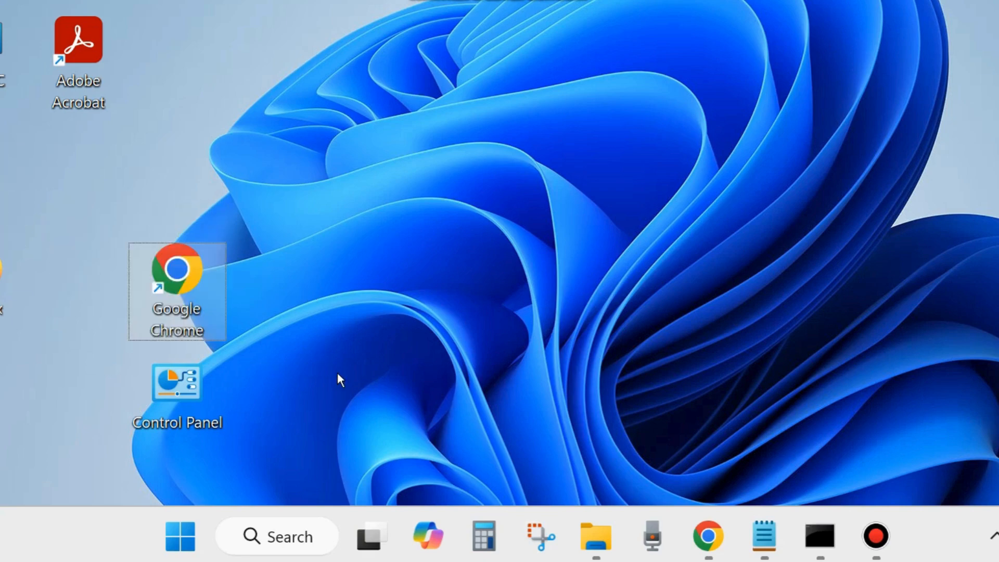
{"action": "double_click", "coordinate": [173, 273]}
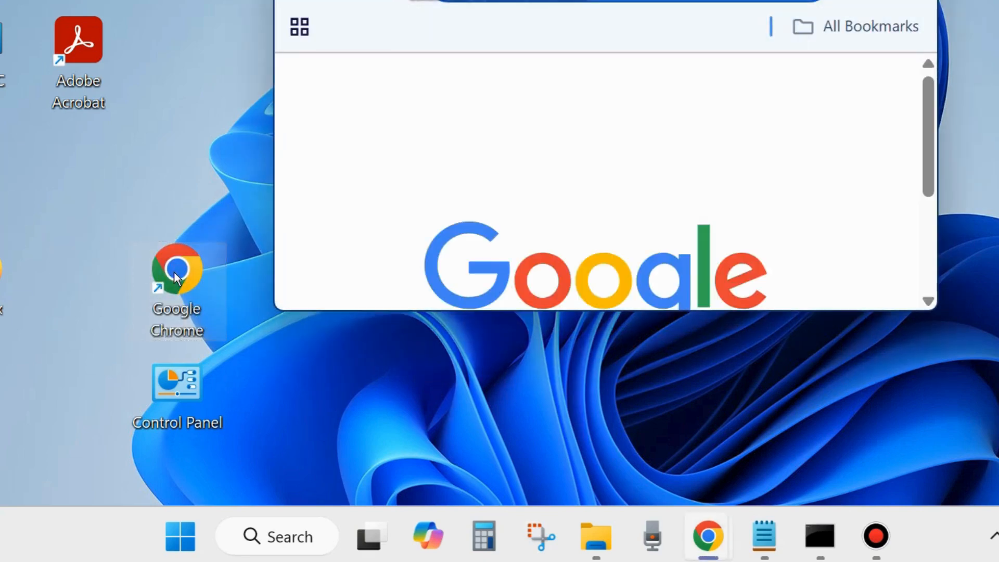
{"action": "left_click_drag", "start_coordinate": [676, 2], "coordinate": [491, 89]}
{"action": "left_click_drag", "start_coordinate": [453, 455], "coordinate": [457, 484]}
{"action": "left_click_drag", "start_coordinate": [692, 313], "coordinate": [939, 333]}
Step: Open the Privacy and security page of Chrome's settings
{"action": "left_click", "coordinate": [910, 121]}
{"action": "scroll", "coordinate": [743, 467], "scroll_direction": "down", "scroll_amount": 3}
{"action": "scroll", "coordinate": [742, 463], "scroll_direction": "down", "scroll_amount": 10}
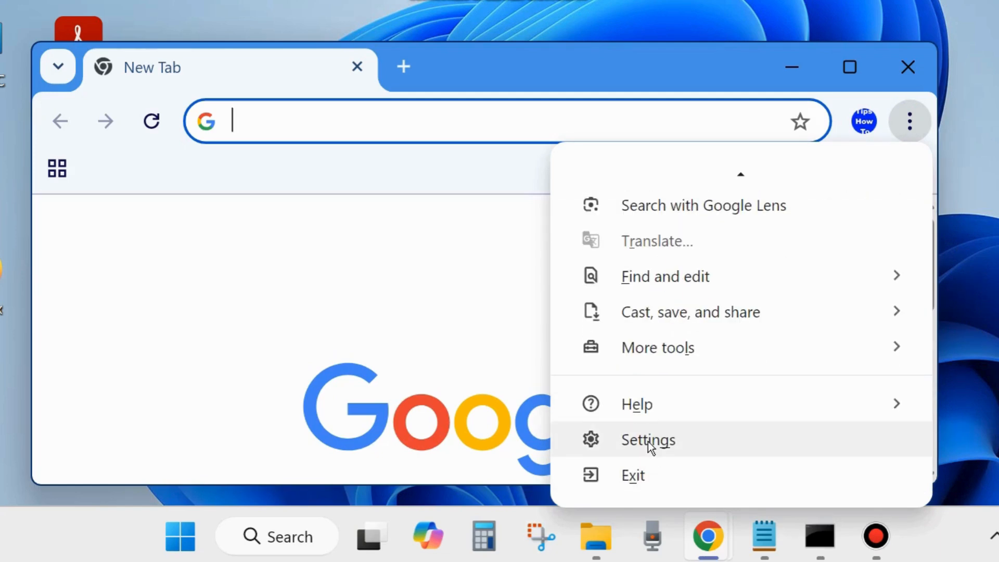
{"action": "left_click", "coordinate": [649, 444]}
{"action": "left_click", "coordinate": [73, 189]}
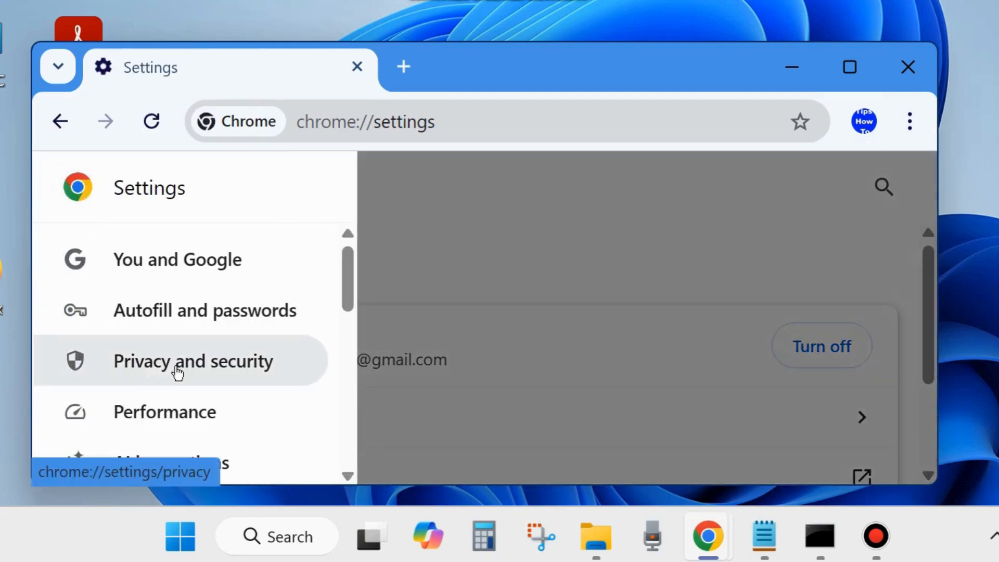
{"action": "left_click", "coordinate": [237, 370]}
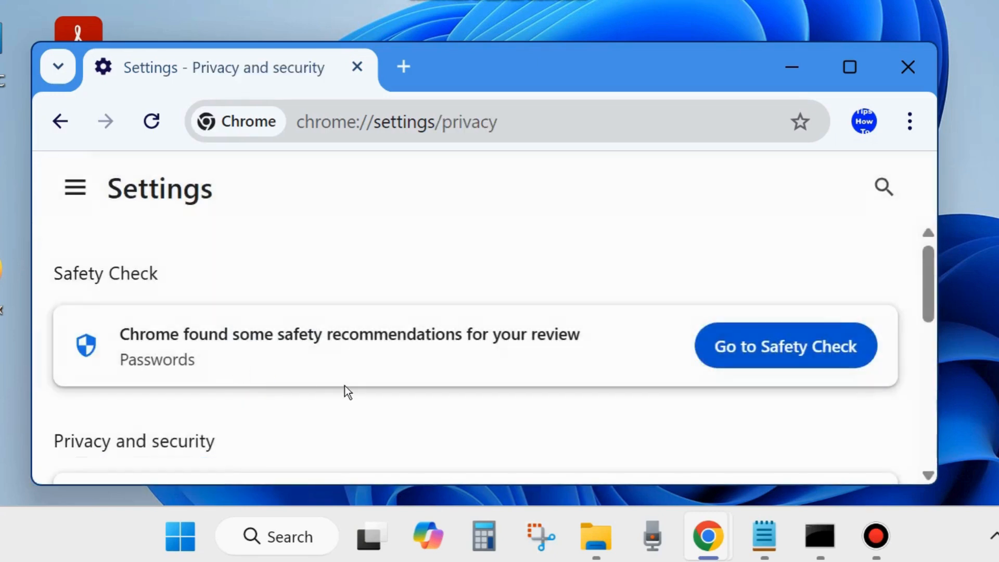
Step: Delete the all-time browsing history, download history, cookies and other site data, and cached images and files, and close Chrome
{"action": "scroll", "coordinate": [344, 385], "scroll_direction": "down", "scroll_amount": 5}
{"action": "scroll", "coordinate": [345, 387], "scroll_direction": "up", "scroll_amount": 2}
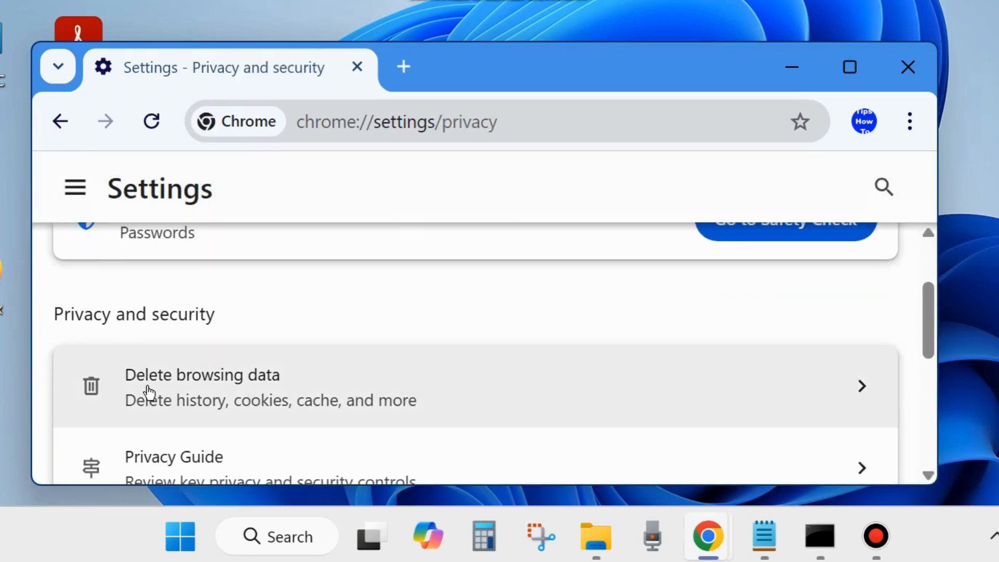
{"action": "left_click", "coordinate": [259, 396]}
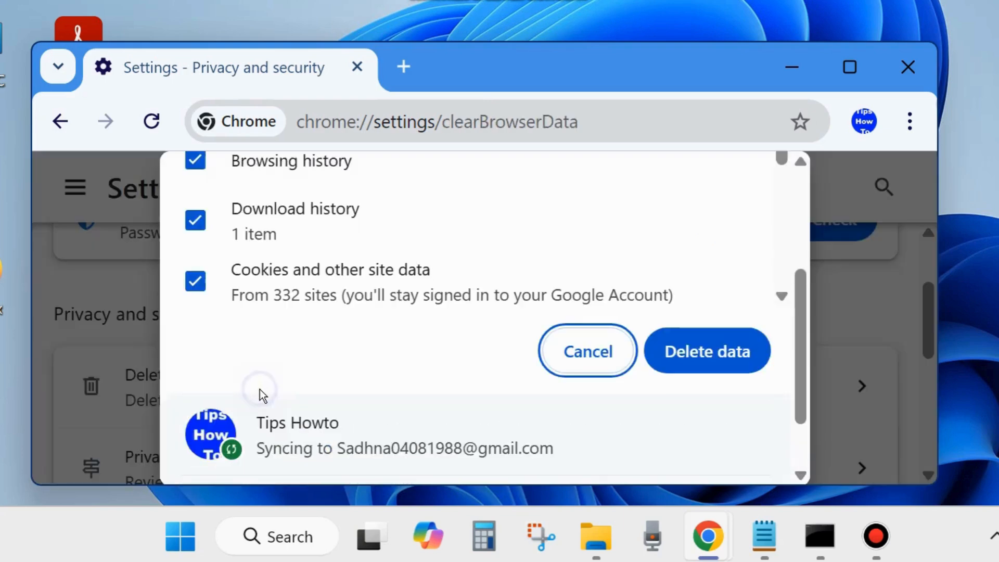
{"action": "scroll", "coordinate": [261, 387], "scroll_direction": "up", "scroll_amount": 5}
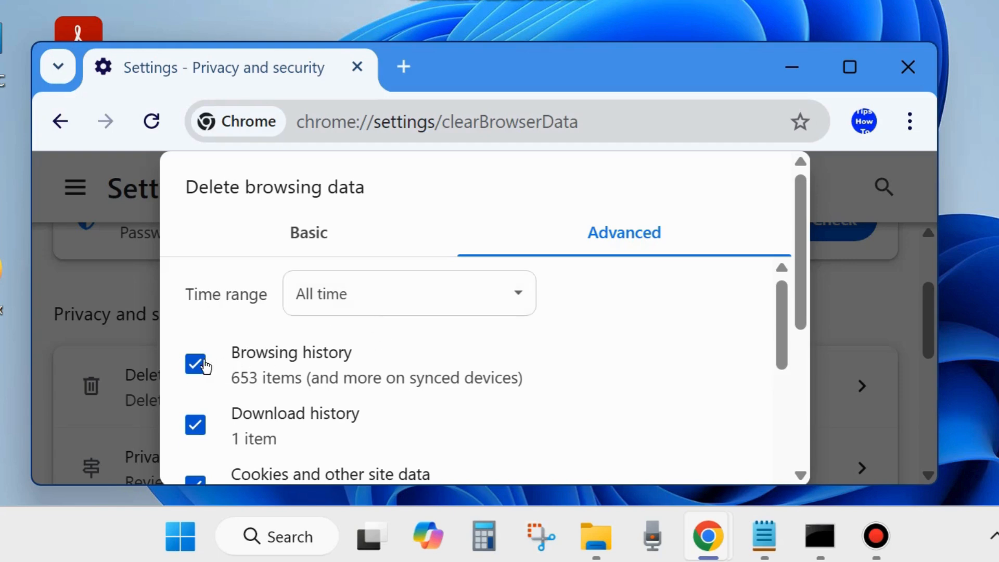
{"action": "scroll", "coordinate": [203, 416], "scroll_direction": "down", "scroll_amount": 2}
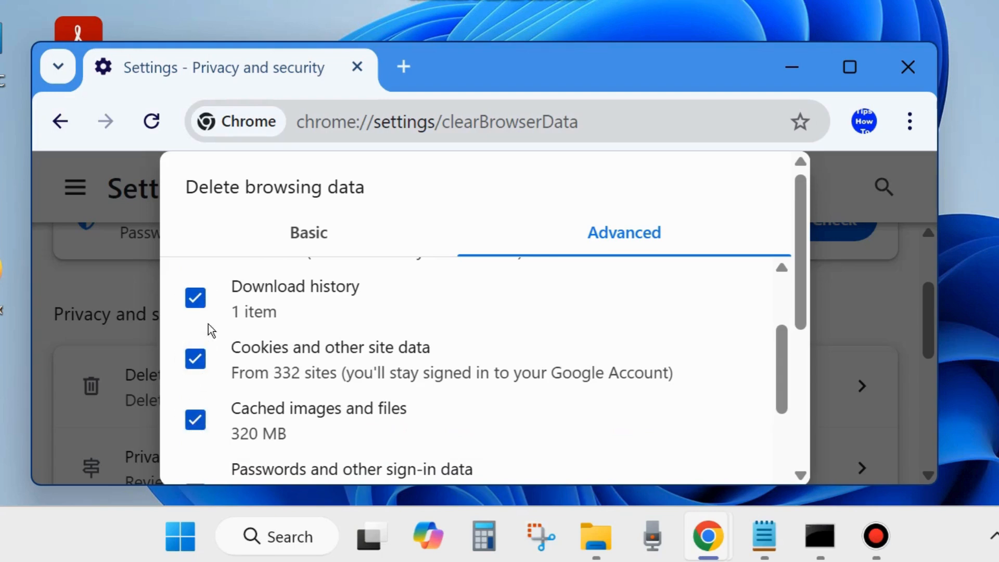
{"action": "scroll", "coordinate": [306, 373], "scroll_direction": "down", "scroll_amount": 4}
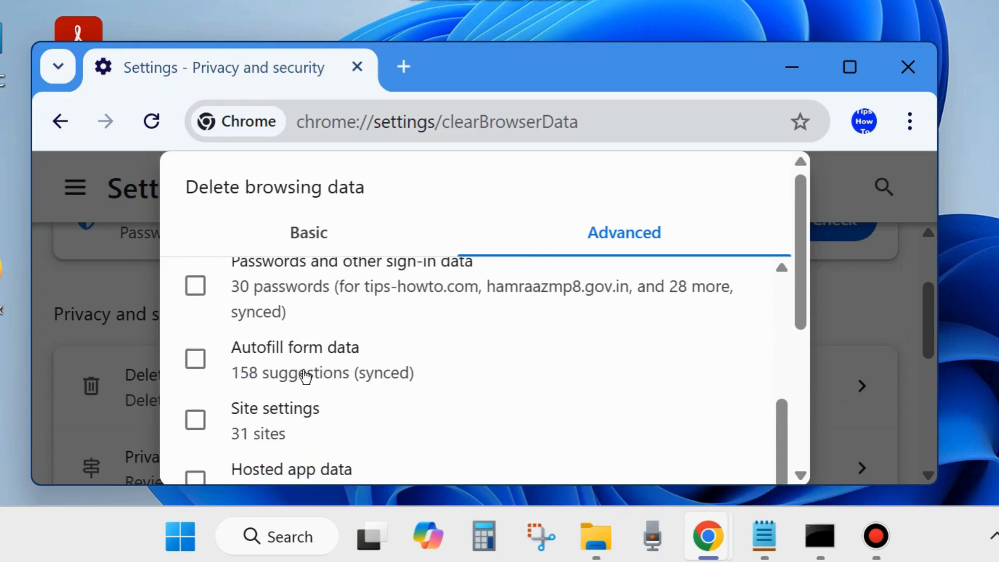
{"action": "scroll", "coordinate": [611, 419], "scroll_direction": "down", "scroll_amount": 5}
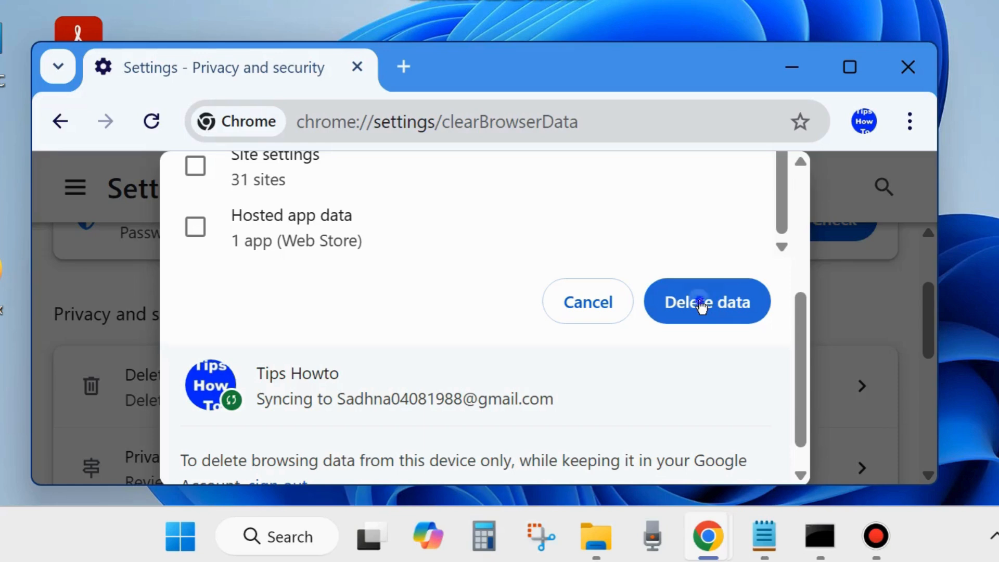
{"action": "left_click", "coordinate": [700, 302]}
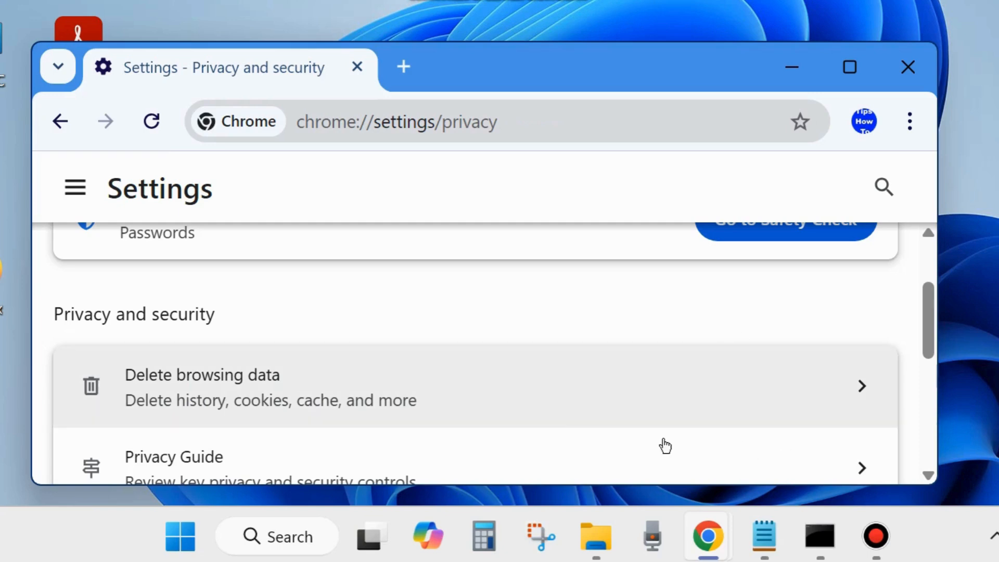
{"action": "left_click", "coordinate": [909, 70]}
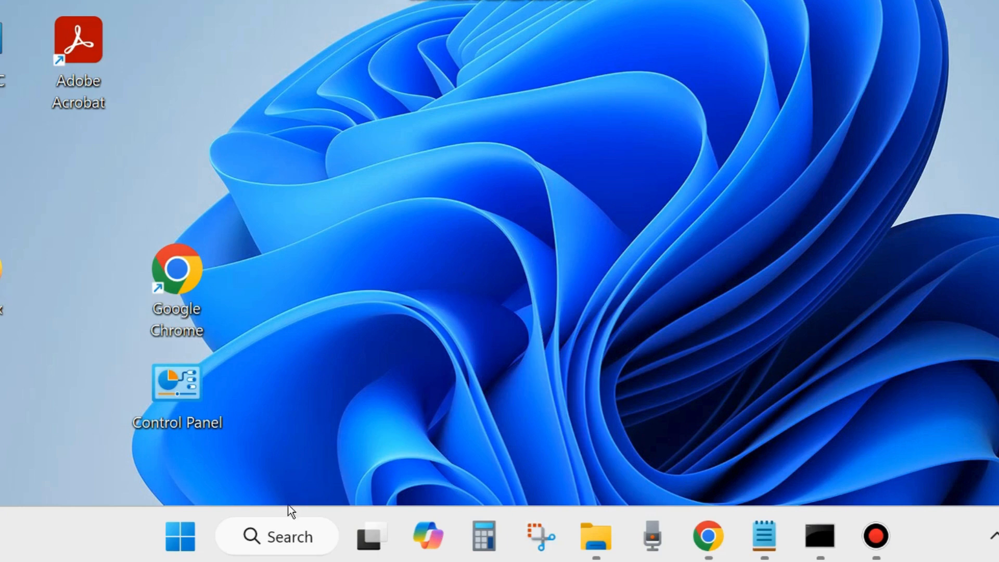
Step: Search Windows for "internet option" and open Internet Options
{"action": "left_click", "coordinate": [276, 537]}
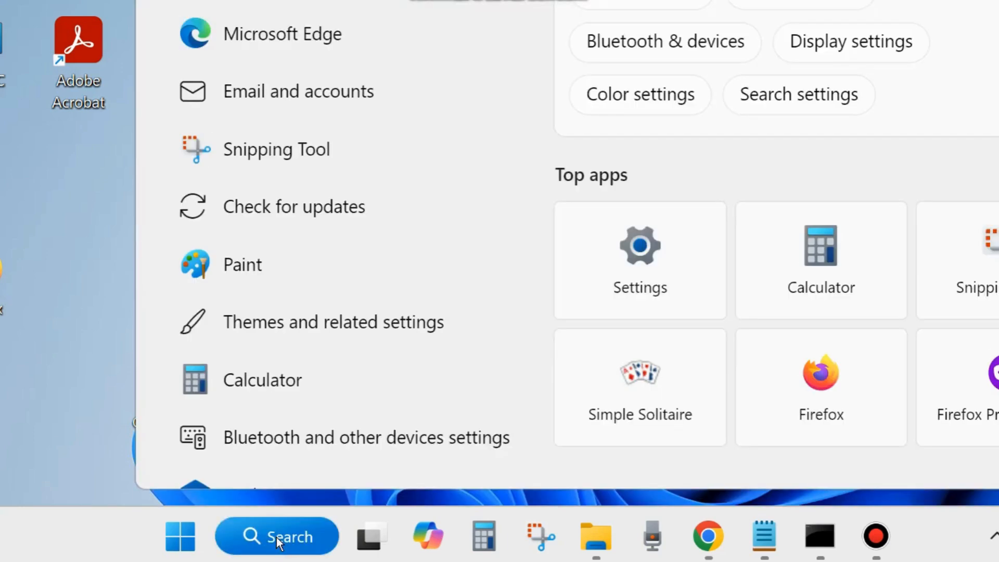
{"action": "type", "text": "inter"}
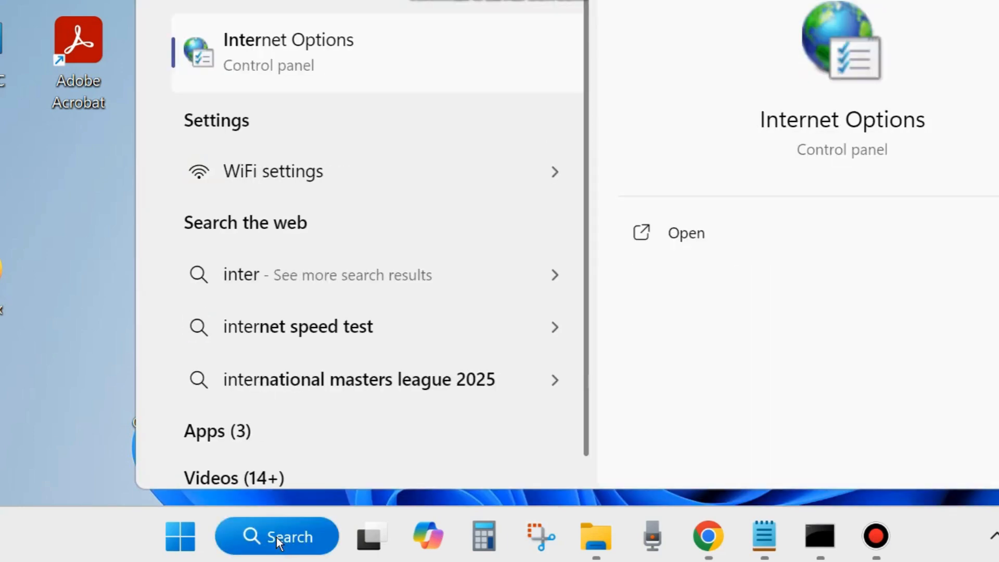
{"action": "type", "text": "net"}
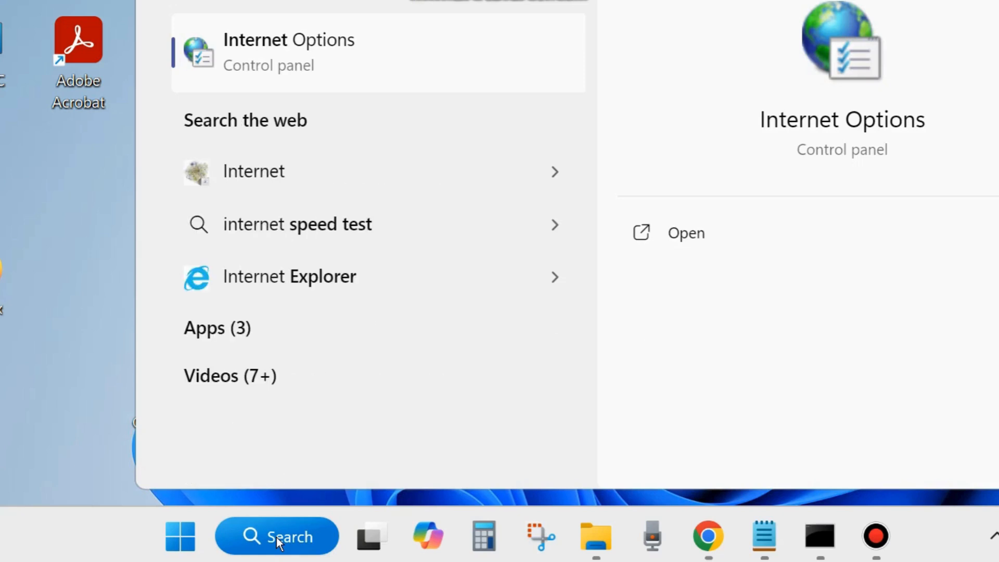
{"action": "type", "text": " opt"}
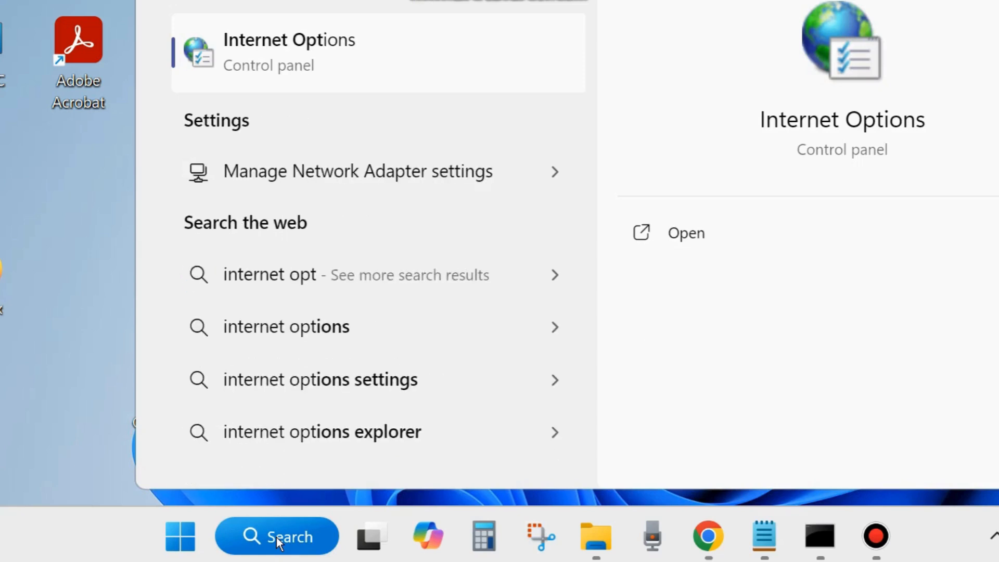
{"action": "type", "text": "ion"}
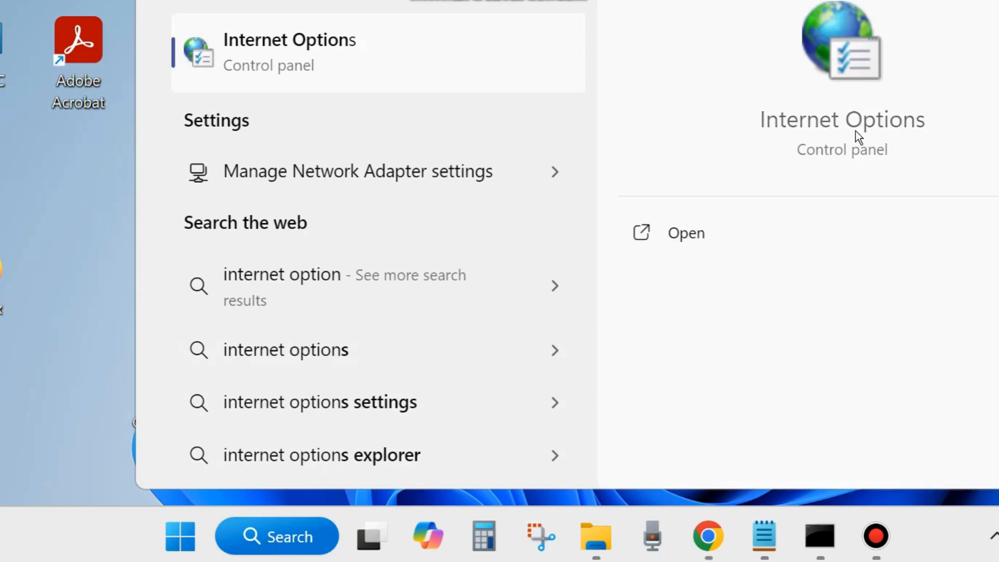
{"action": "left_click", "coordinate": [680, 234]}
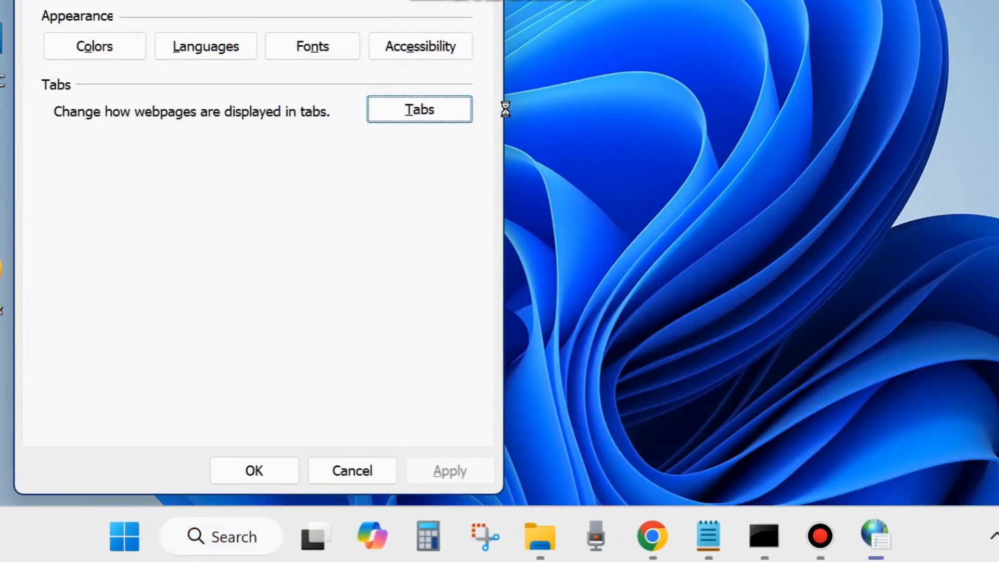
Step: Open the Local Area Network (LAN) settings from the connection settings of Internet Properties and bring the whole dialog into view
{"action": "left_click_drag", "start_coordinate": [283, 0], "coordinate": [501, 17]}
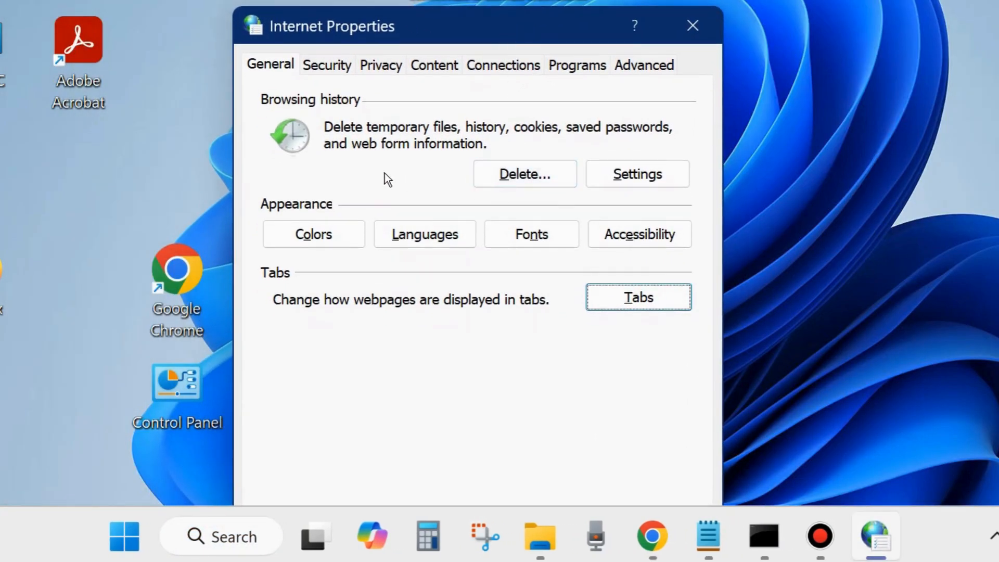
{"action": "left_click", "coordinate": [502, 67]}
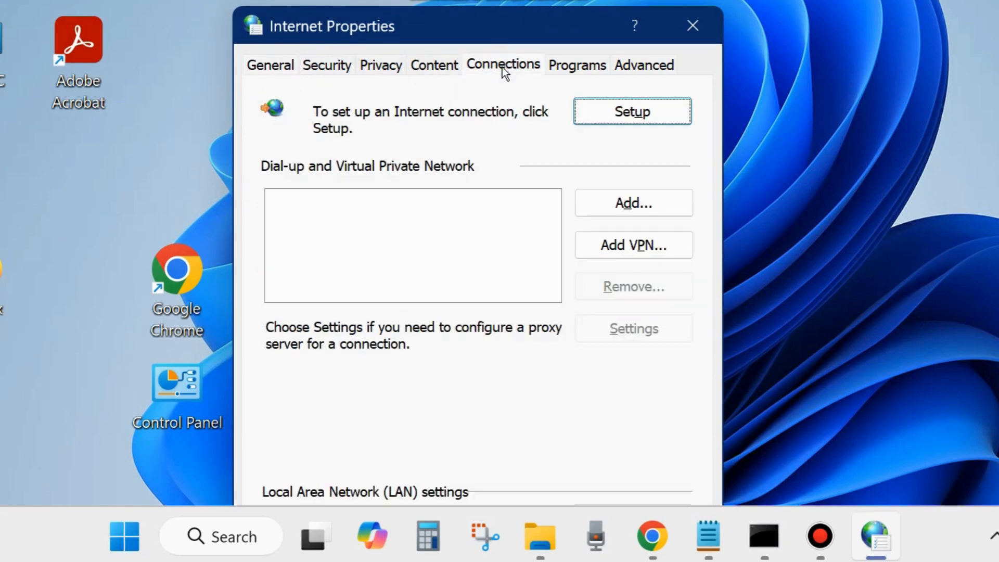
{"action": "left_click_drag", "start_coordinate": [507, 32], "coordinate": [528, 1]}
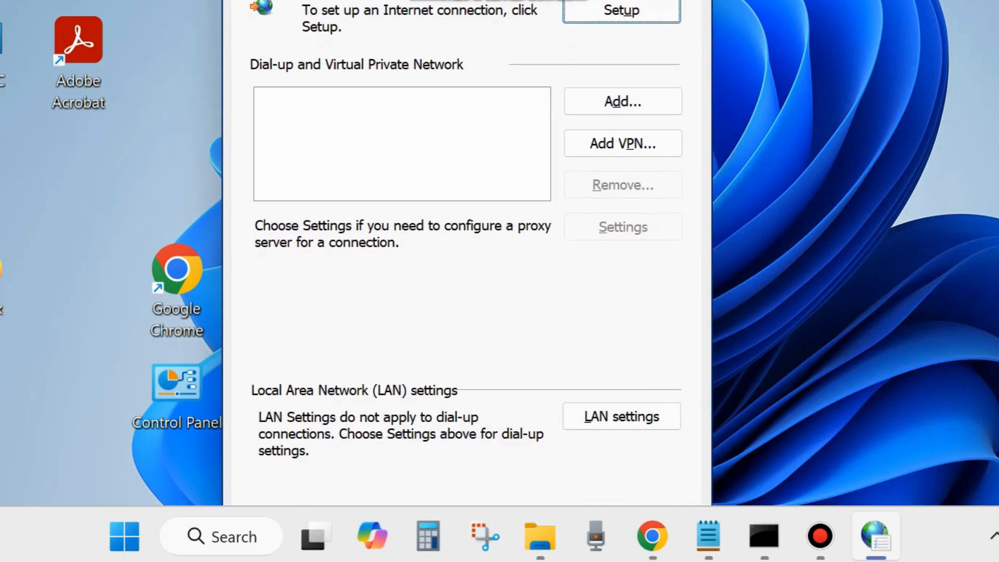
{"action": "left_click", "coordinate": [625, 413]}
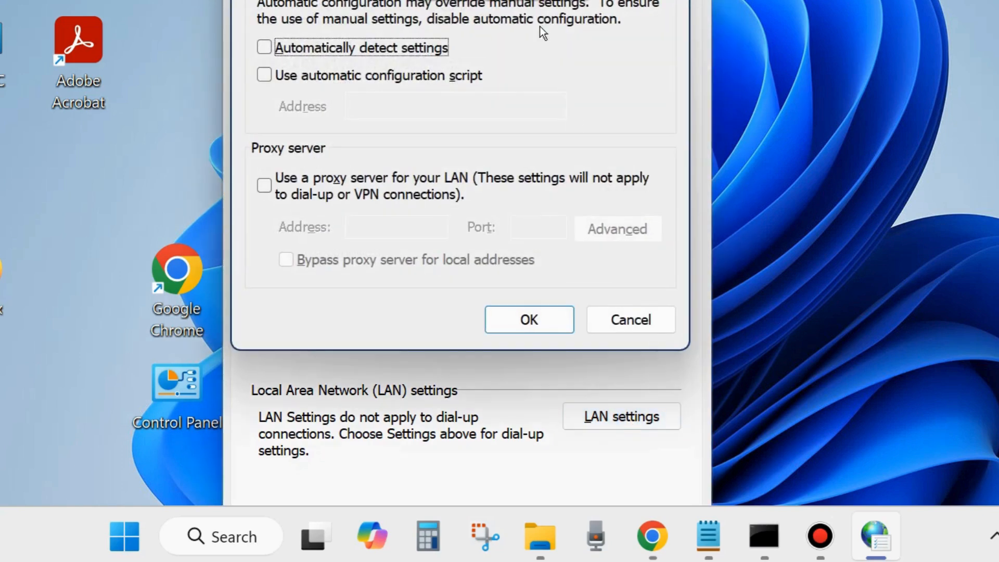
{"action": "left_click_drag", "start_coordinate": [489, 0], "coordinate": [528, 39]}
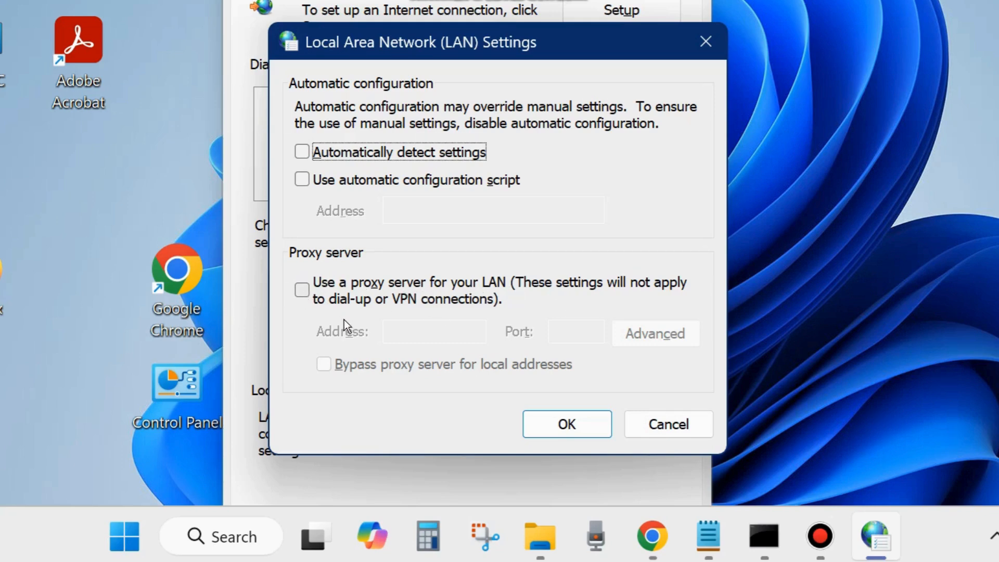
Step: Accept the LAN settings with automatic detection, the configuration script and the proxy server off, and close Internet Properties
{"action": "left_click", "coordinate": [566, 431]}
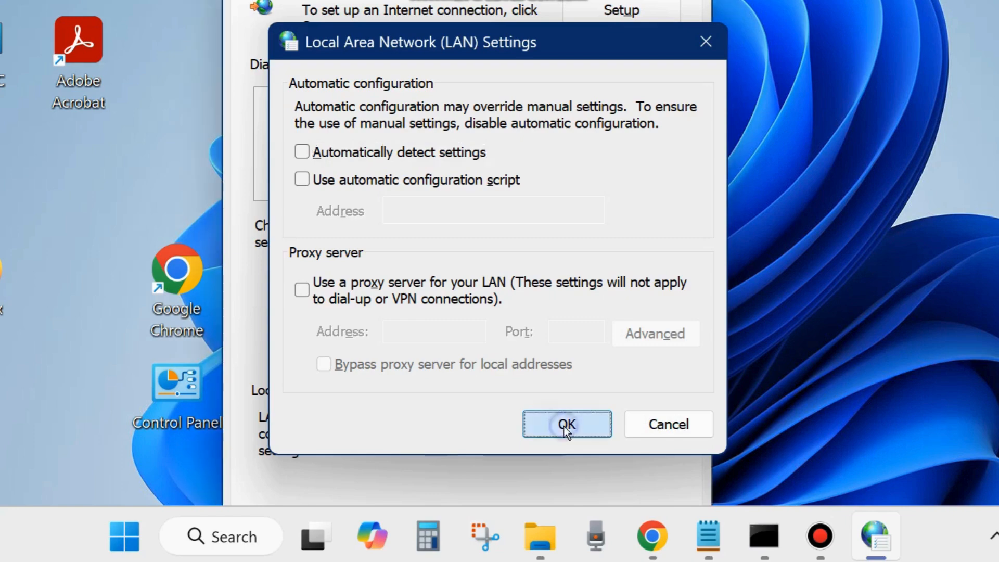
{"action": "left_click_drag", "start_coordinate": [531, 0], "coordinate": [533, 0]}
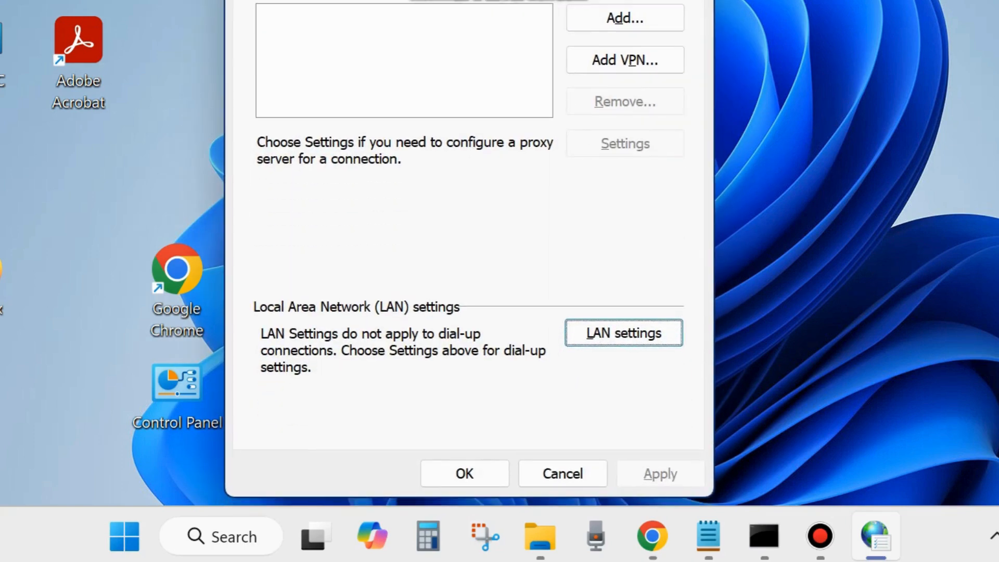
{"action": "left_click", "coordinate": [454, 471]}
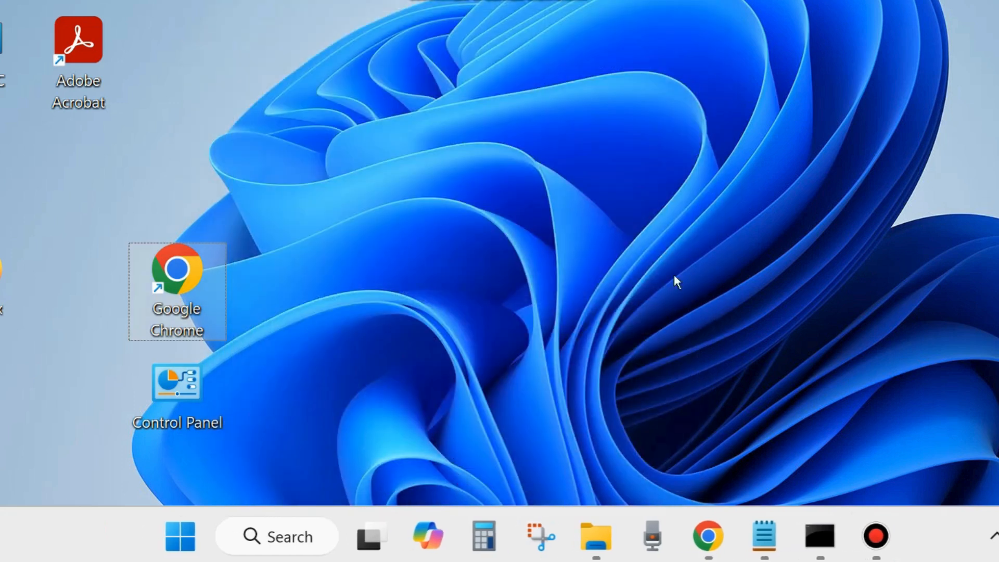
Step: Open the System page of Windows Settings
{"action": "key", "text": "super+r"}
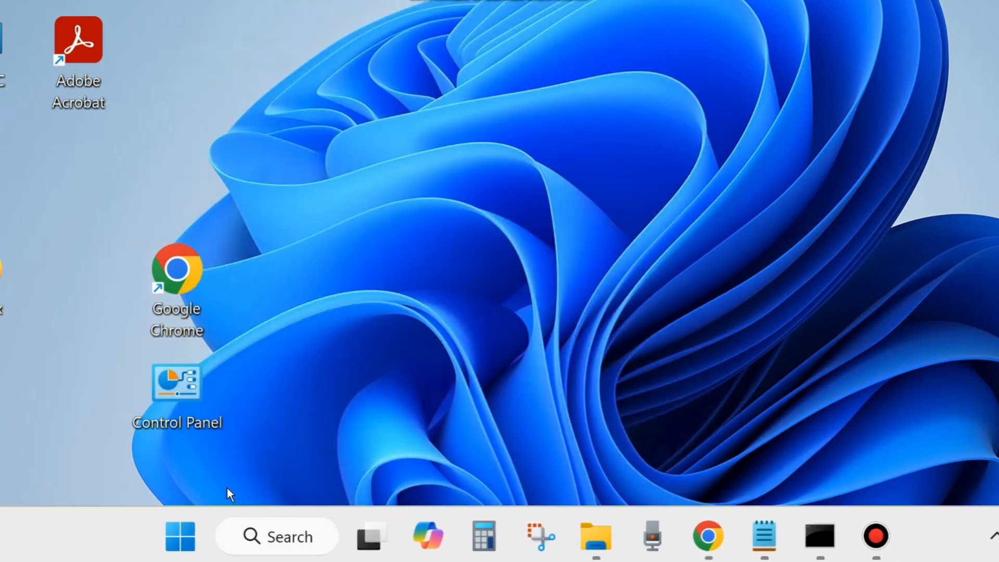
{"action": "right_click", "coordinate": [179, 538]}
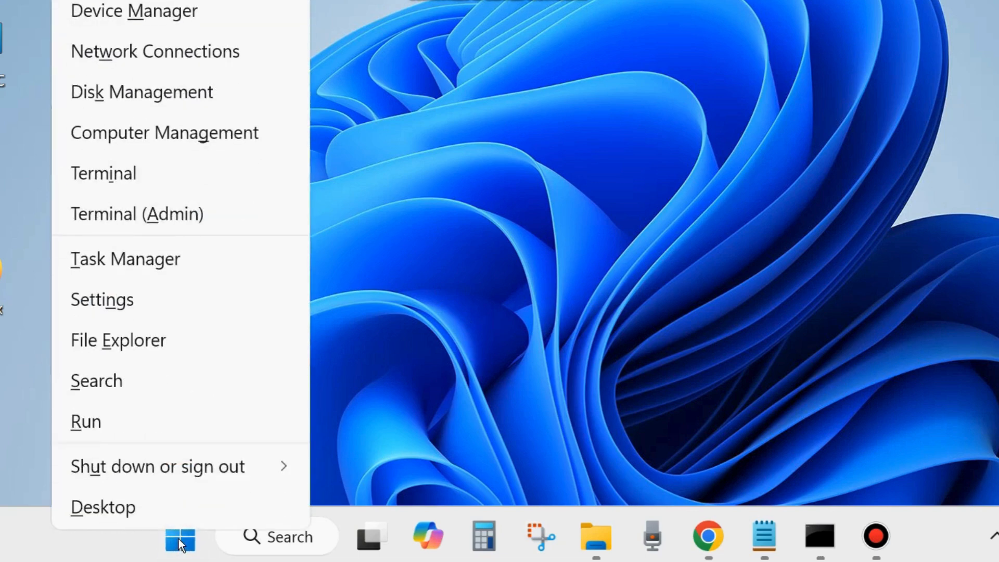
{"action": "left_click", "coordinate": [104, 301]}
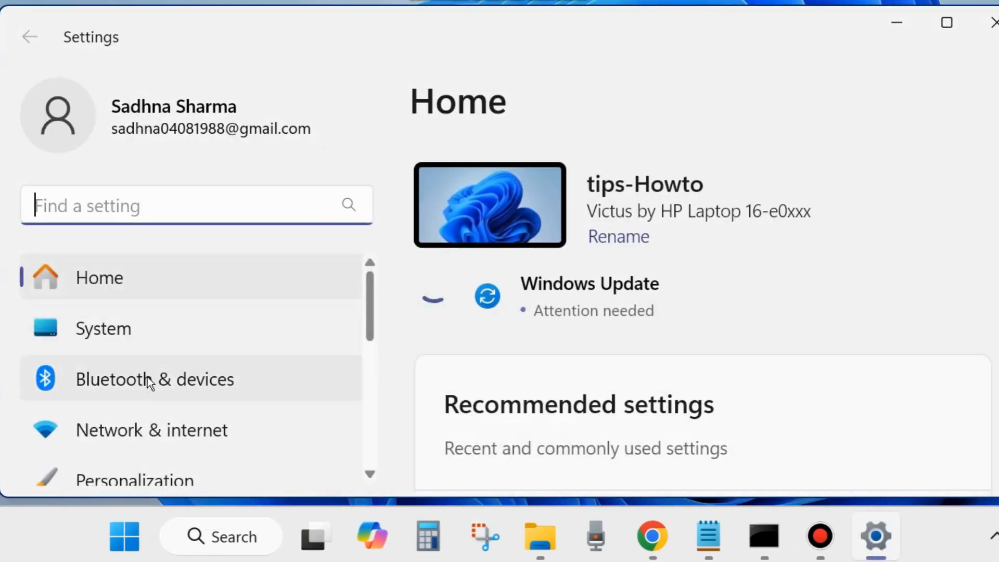
{"action": "left_click", "coordinate": [98, 329]}
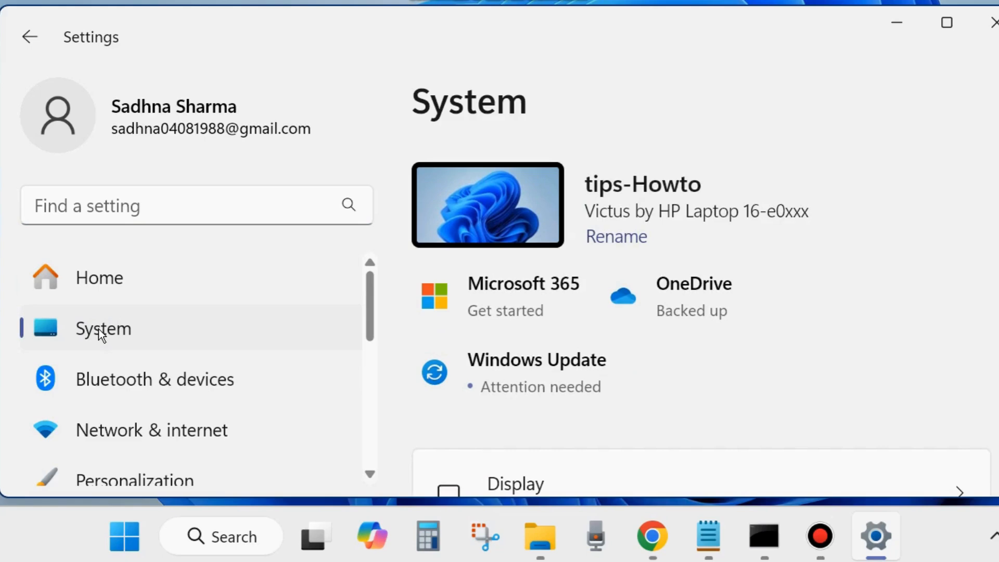
Step: Open Other troubleshooters under Troubleshoot, check for the Network and Internet troubleshooter, and close Windows Settings
{"action": "scroll", "coordinate": [692, 377], "scroll_direction": "down", "scroll_amount": 10}
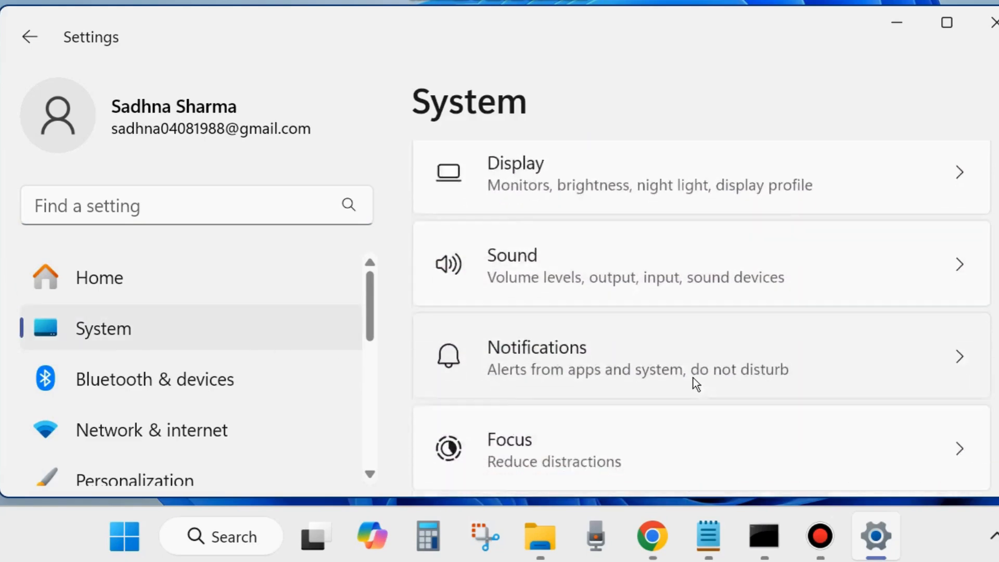
{"action": "scroll", "coordinate": [693, 380], "scroll_direction": "down", "scroll_amount": 10}
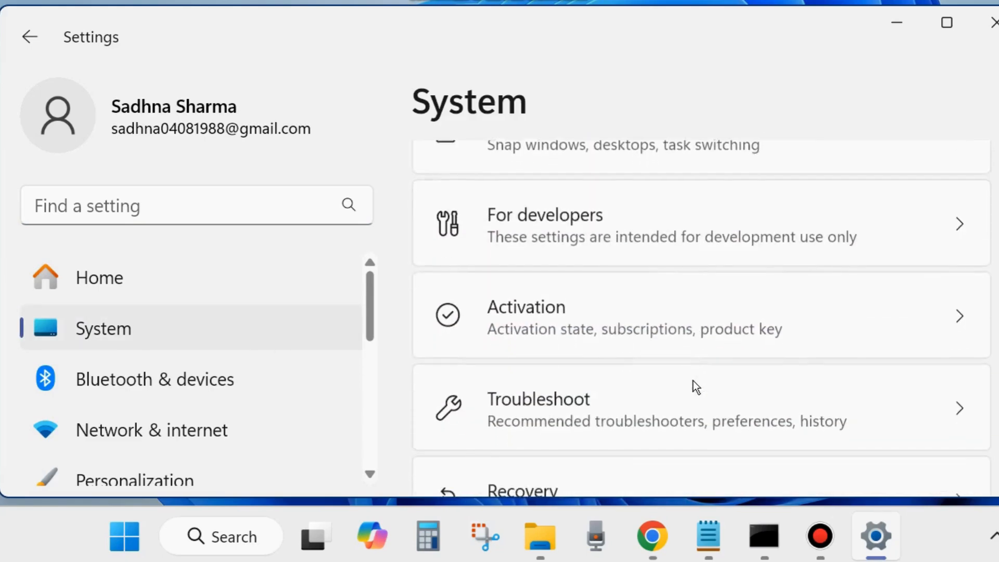
{"action": "left_click", "coordinate": [532, 399]}
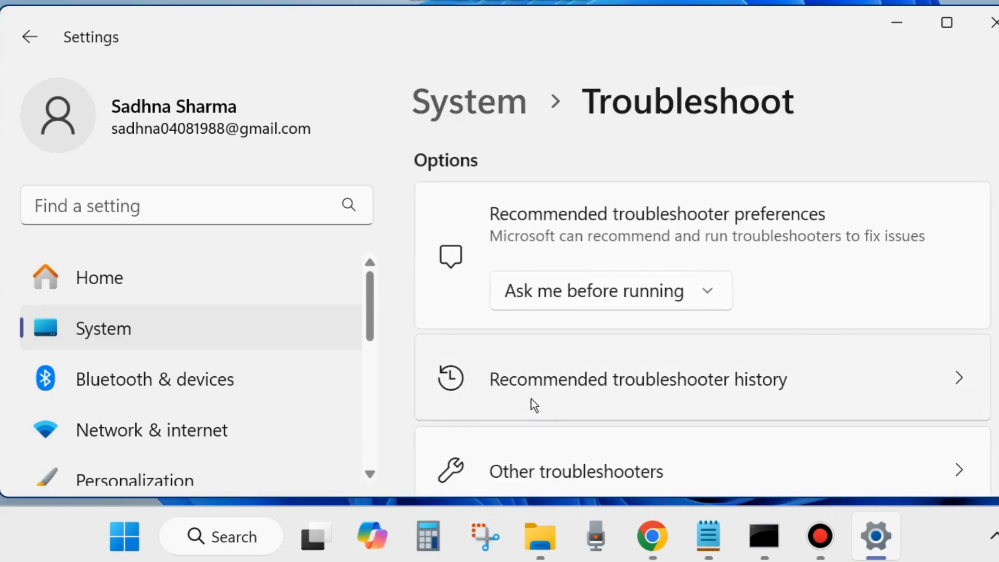
{"action": "scroll", "coordinate": [532, 399], "scroll_direction": "down", "scroll_amount": 3}
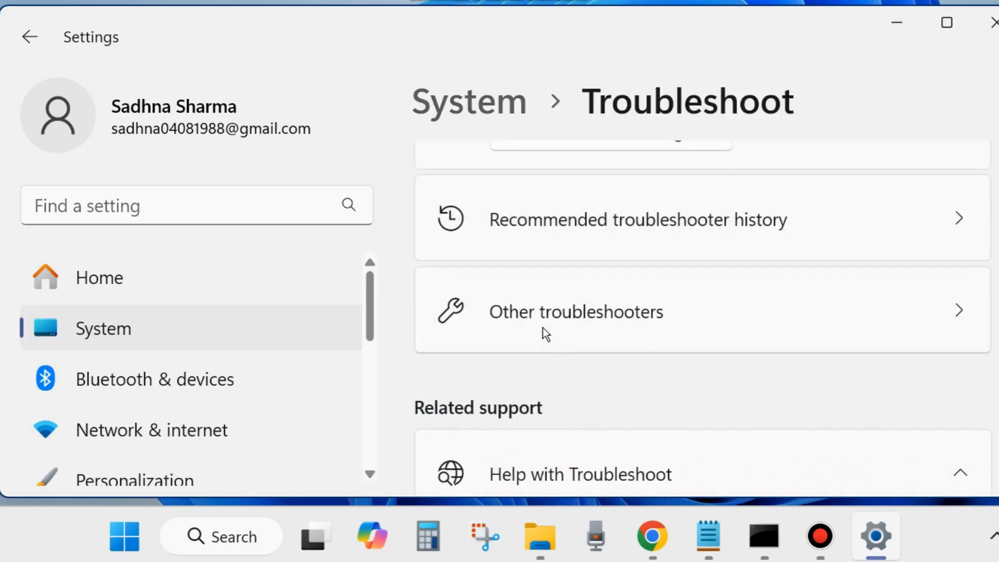
{"action": "left_click", "coordinate": [550, 315]}
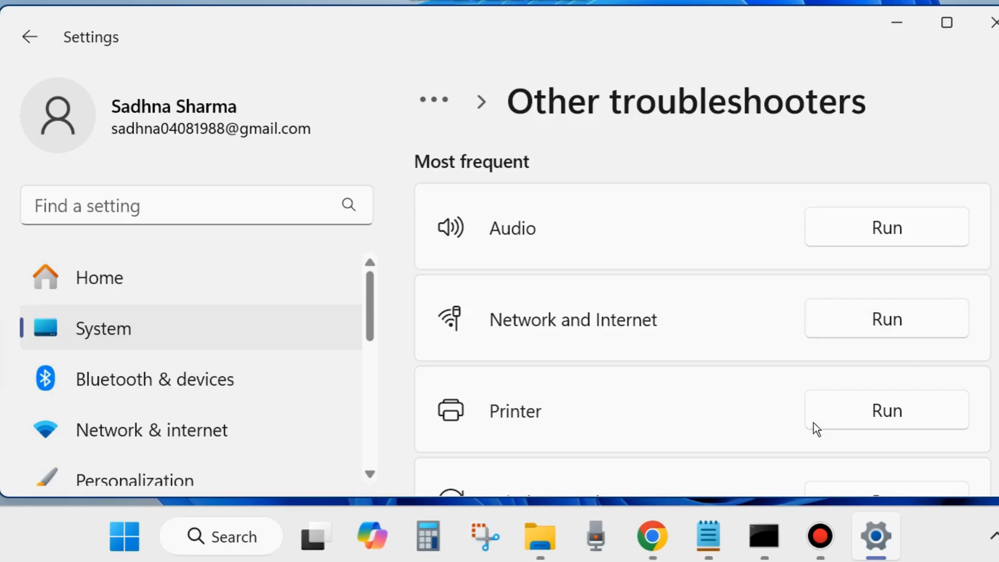
{"action": "left_click", "coordinate": [992, 23]}
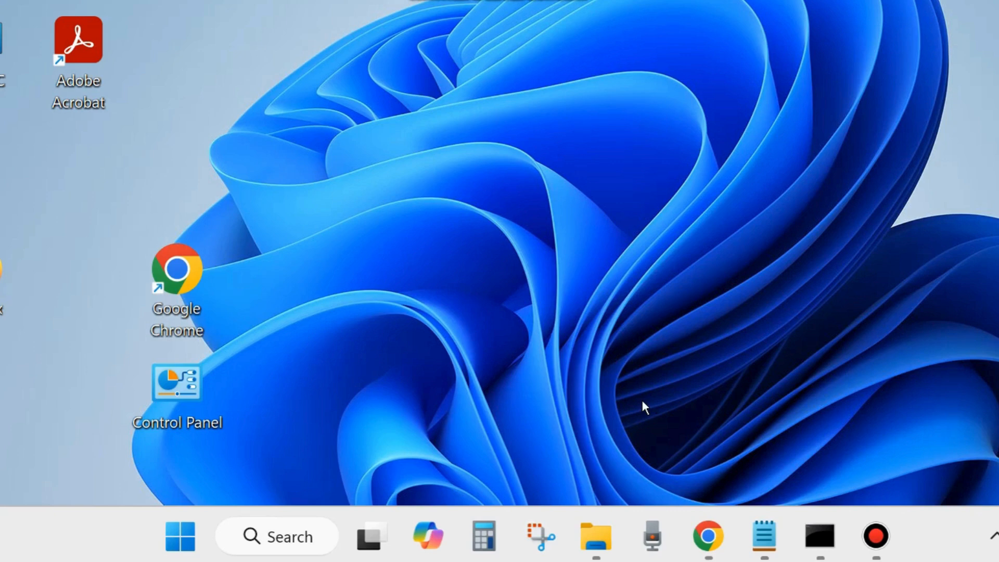
Step: Launch Google Chrome from its desktop shortcut, reposition its window and open Chrome's settings
{"action": "double_click", "coordinate": [172, 286]}
{"action": "left_click_drag", "start_coordinate": [767, 0], "coordinate": [527, 23]}
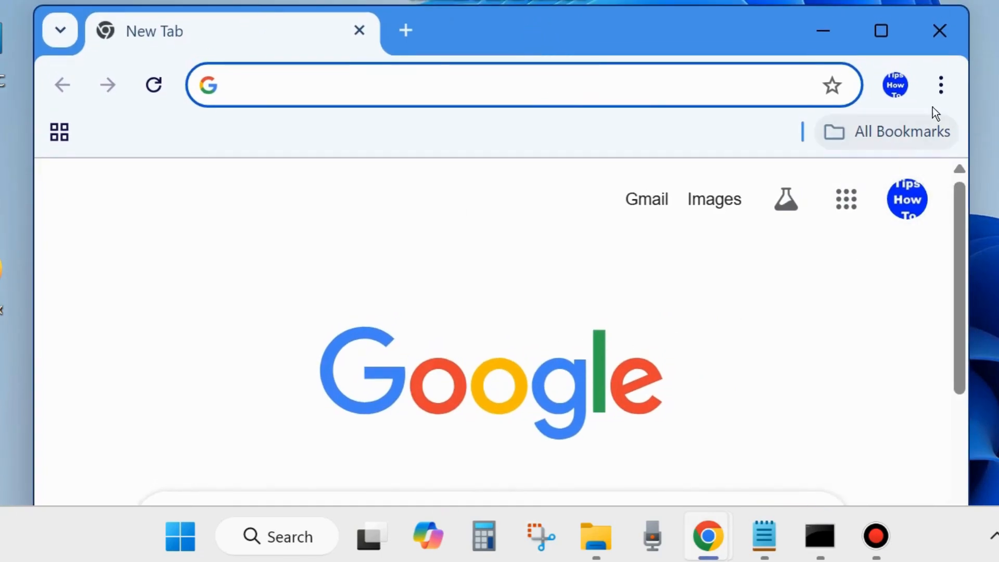
{"action": "left_click", "coordinate": [941, 86]}
{"action": "scroll", "coordinate": [770, 471], "scroll_direction": "down", "scroll_amount": 5}
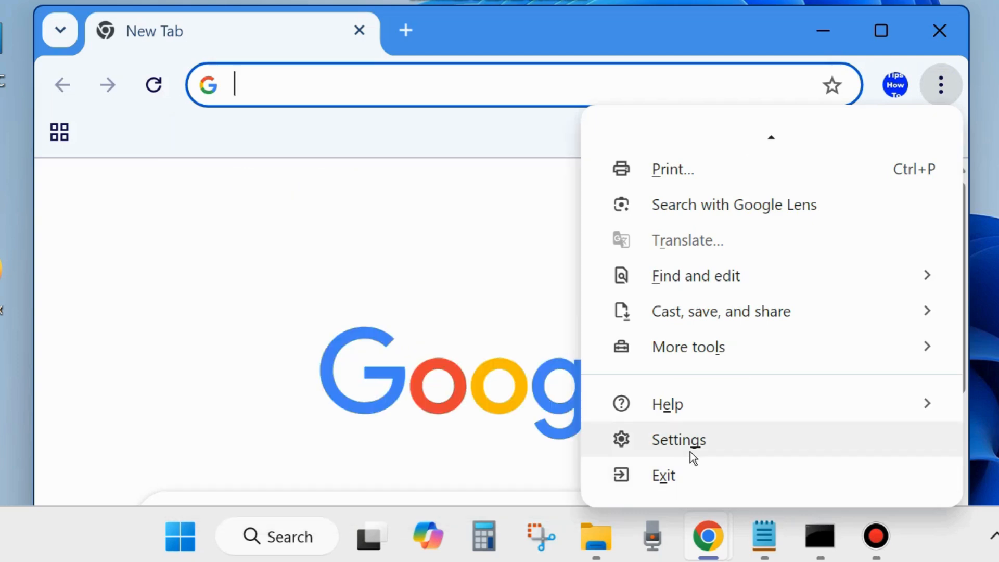
{"action": "left_click", "coordinate": [692, 444]}
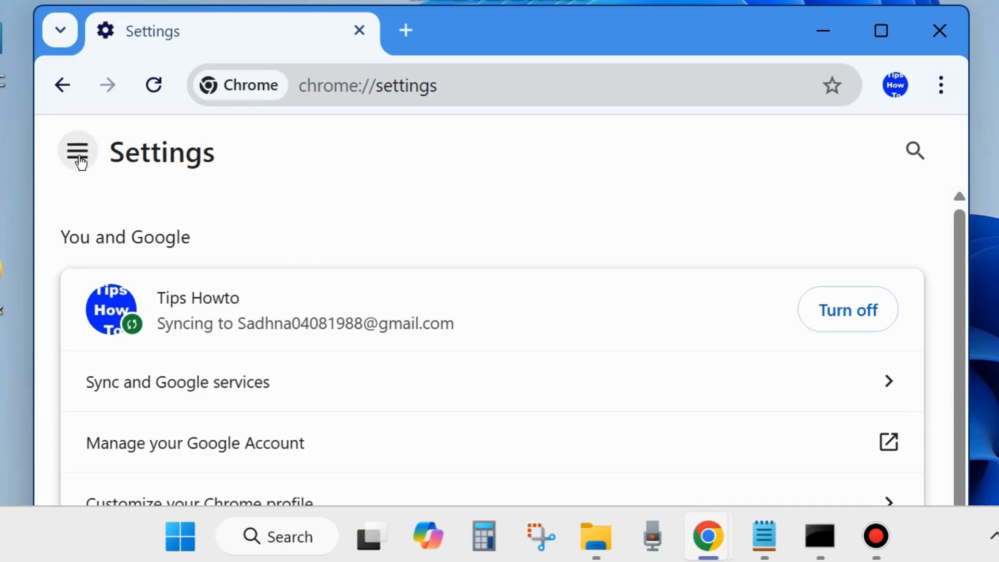
Step: Open the confirmation for restoring Chrome's settings to their original defaults, review it, and close Chrome without resetting
{"action": "left_click", "coordinate": [78, 151]}
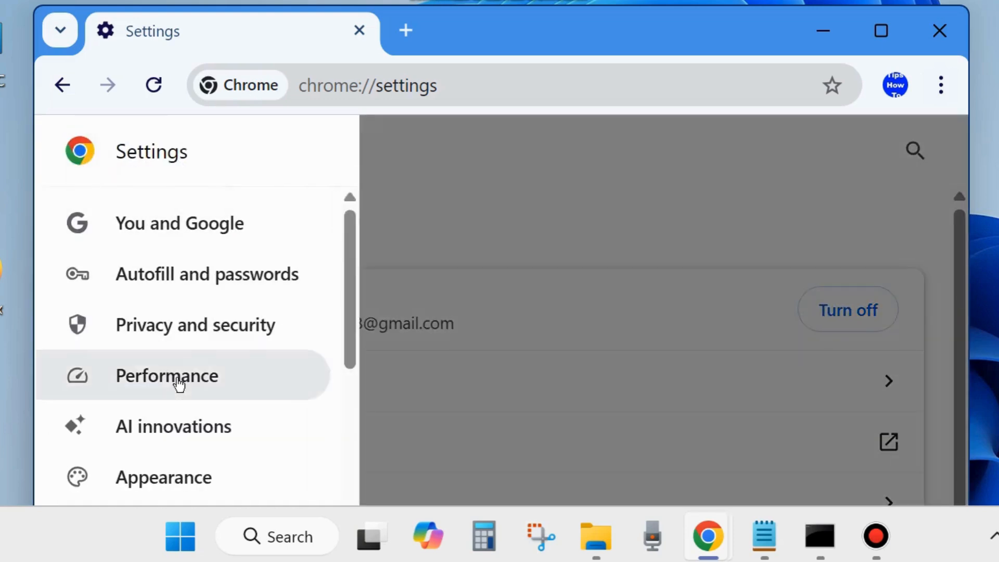
{"action": "scroll", "coordinate": [201, 411], "scroll_direction": "down", "scroll_amount": 9}
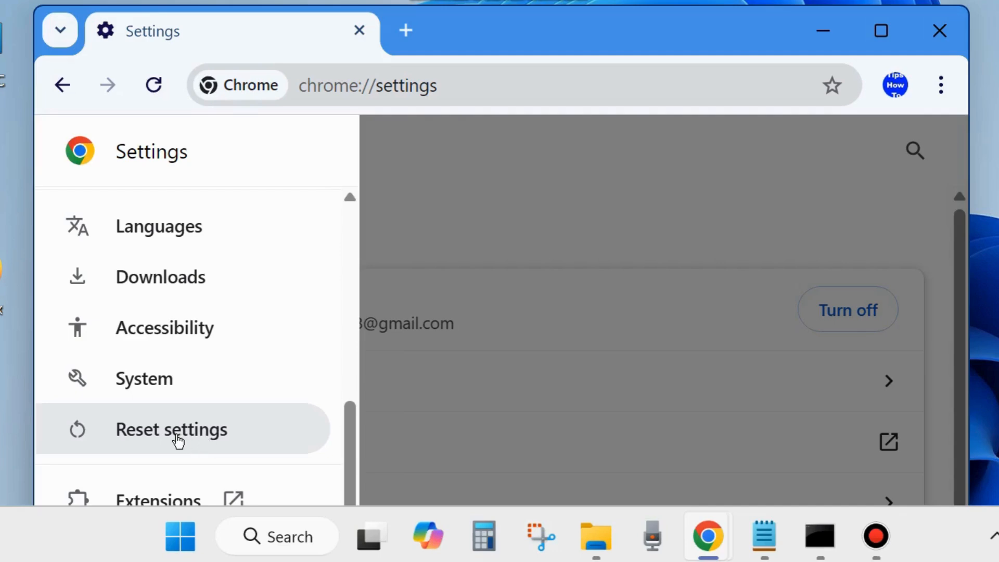
{"action": "left_click", "coordinate": [178, 440]}
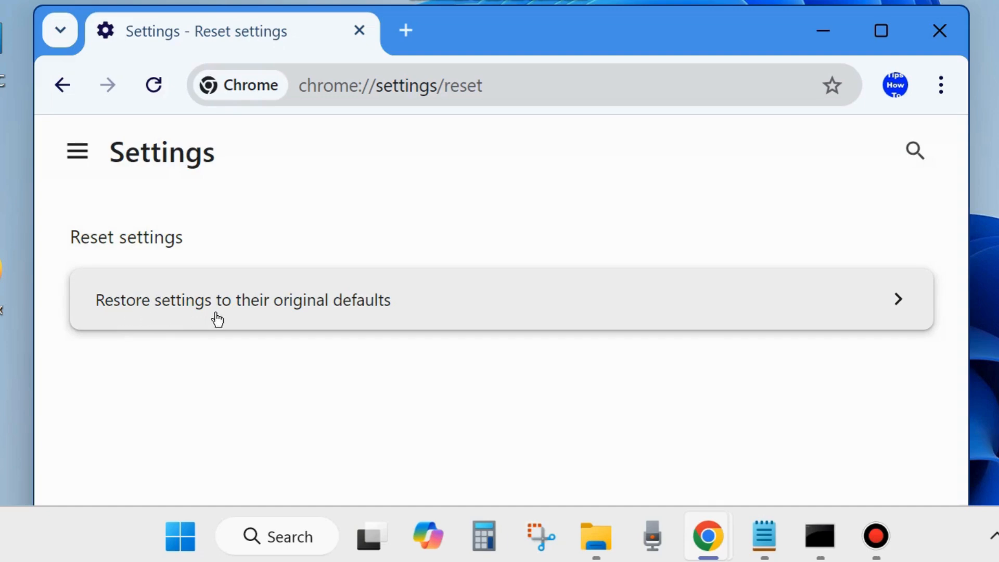
{"action": "left_click", "coordinate": [901, 301]}
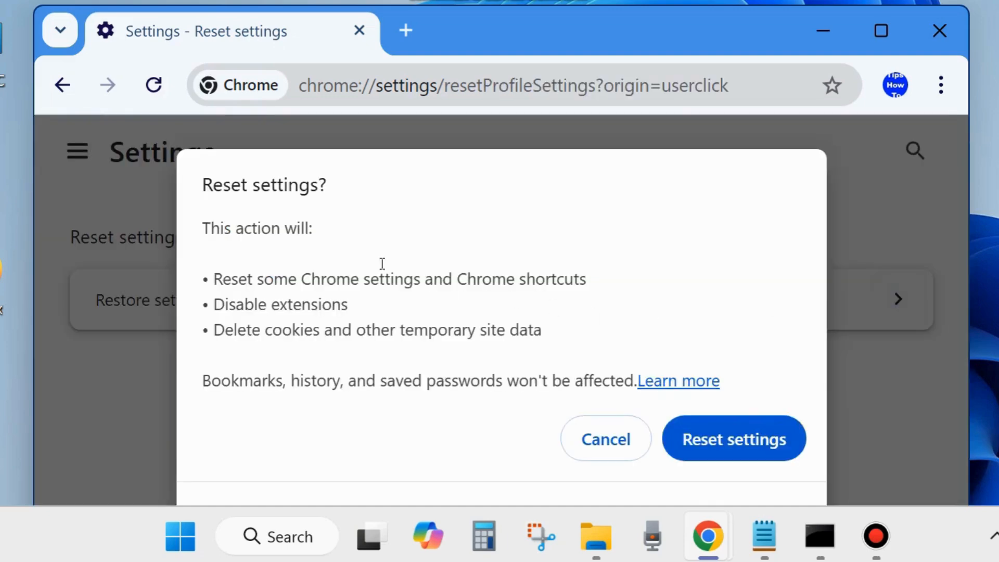
{"action": "left_click_drag", "start_coordinate": [483, 39], "coordinate": [475, 0]}
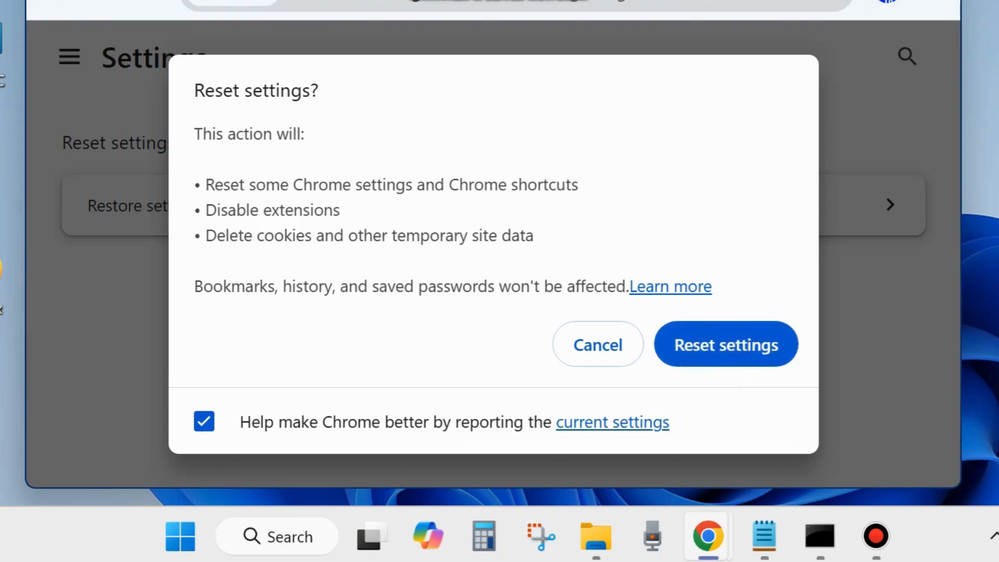
{"action": "left_click", "coordinate": [932, 1]}
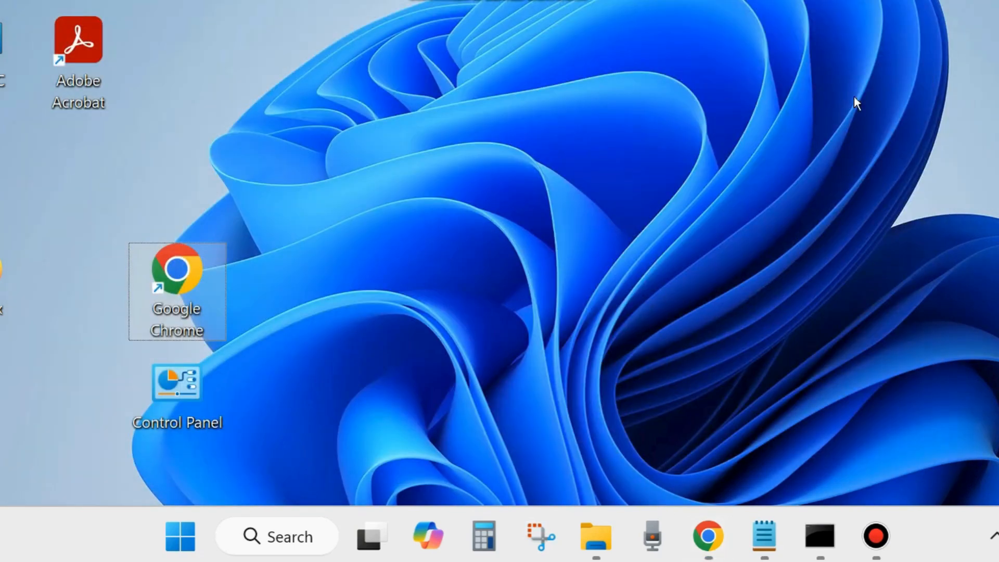